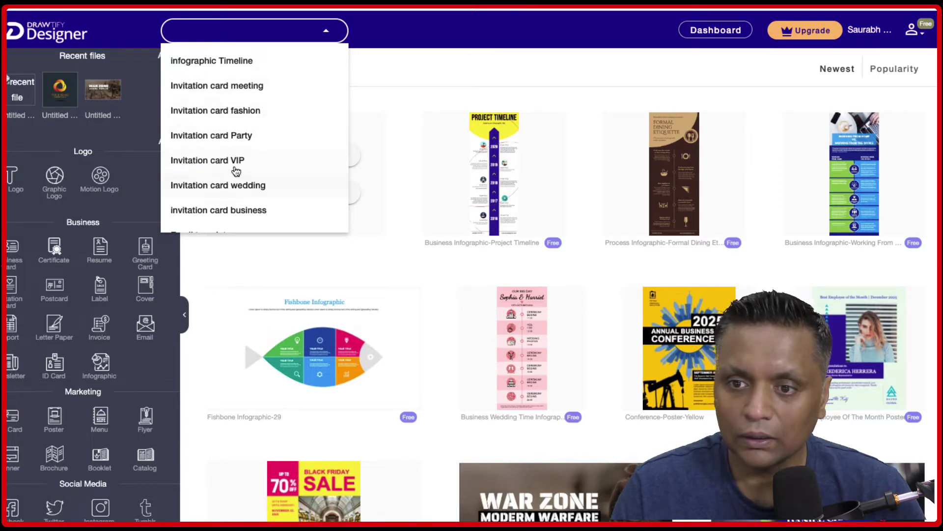
Search the templates for Email template, then for infographic Timeline.
{"action": "scroll", "coordinate": [236, 164], "scroll_direction": "down", "scroll_amount": 2}
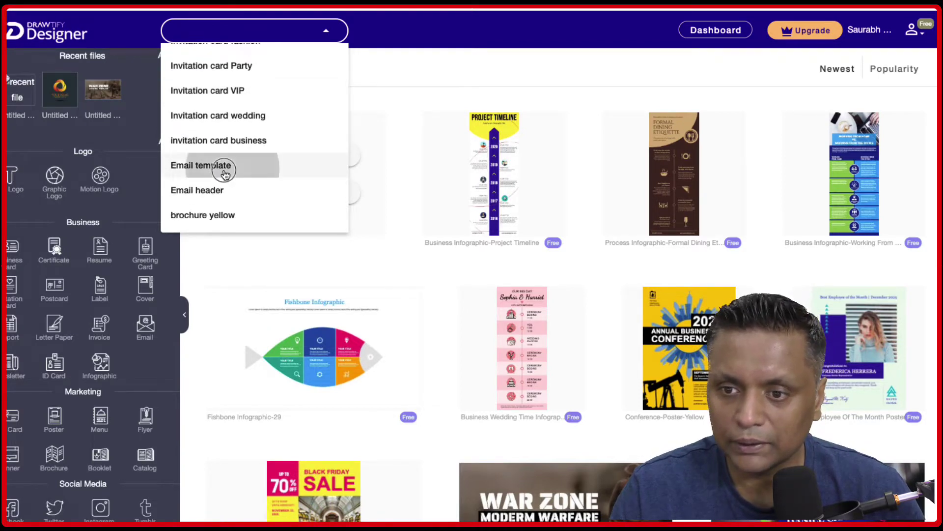
{"action": "left_click", "coordinate": [225, 172]}
{"action": "left_click", "coordinate": [275, 34]}
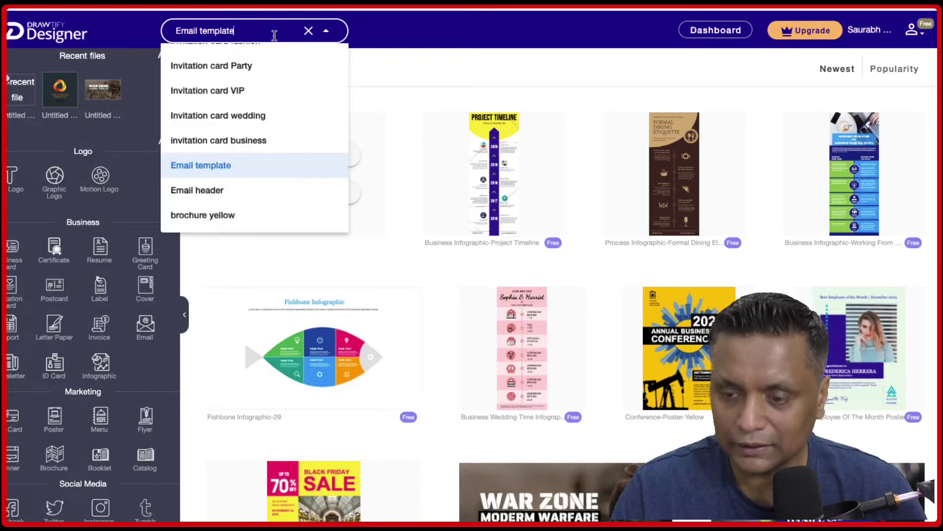
{"action": "scroll", "coordinate": [263, 93], "scroll_direction": "up", "scroll_amount": 2}
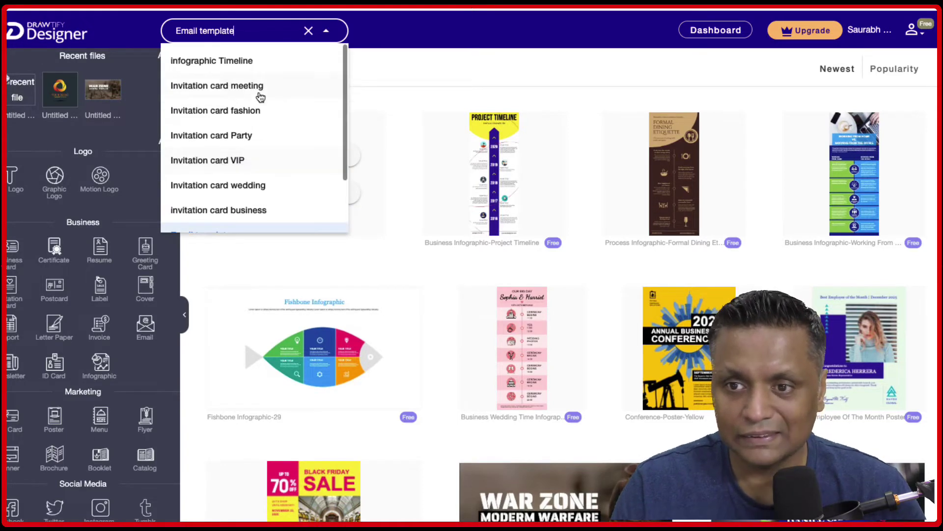
{"action": "left_click", "coordinate": [198, 65]}
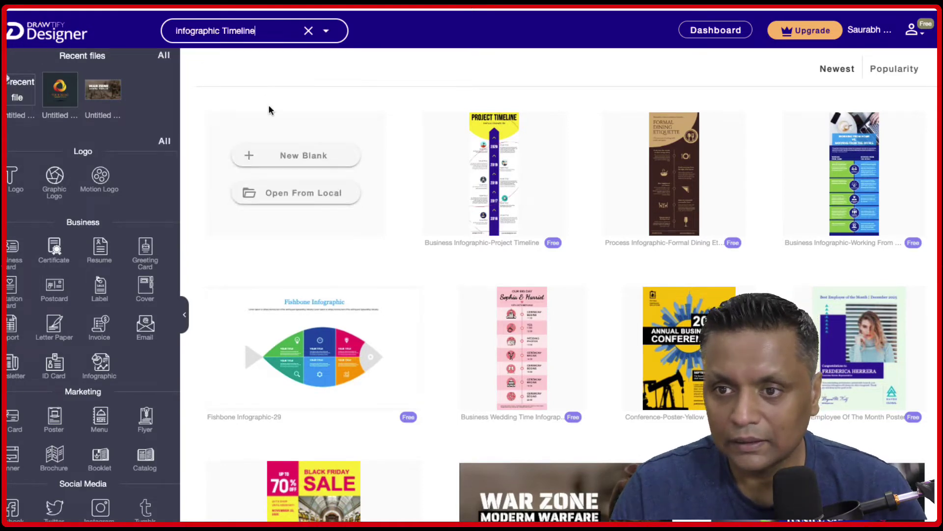
Switch the template search to Invitation card fashion and browse the gallery.
{"action": "left_click", "coordinate": [329, 32]}
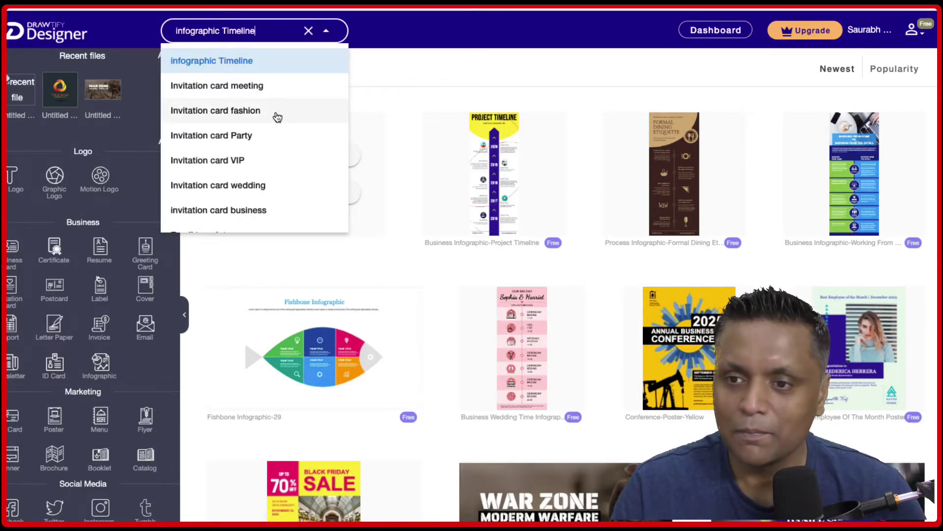
{"action": "left_click", "coordinate": [277, 114]}
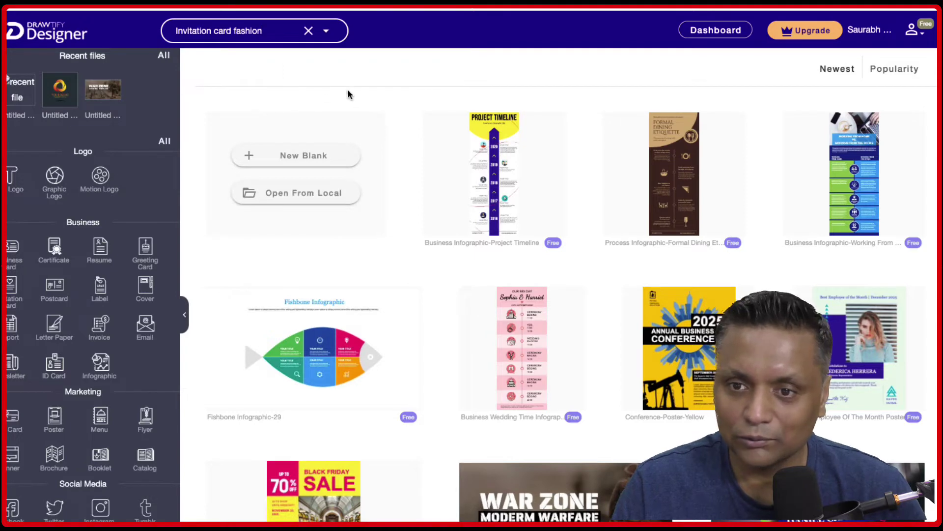
{"action": "scroll", "coordinate": [123, 179], "scroll_direction": "down", "scroll_amount": 1}
{"action": "scroll", "coordinate": [98, 197], "scroll_direction": "up", "scroll_amount": 1}
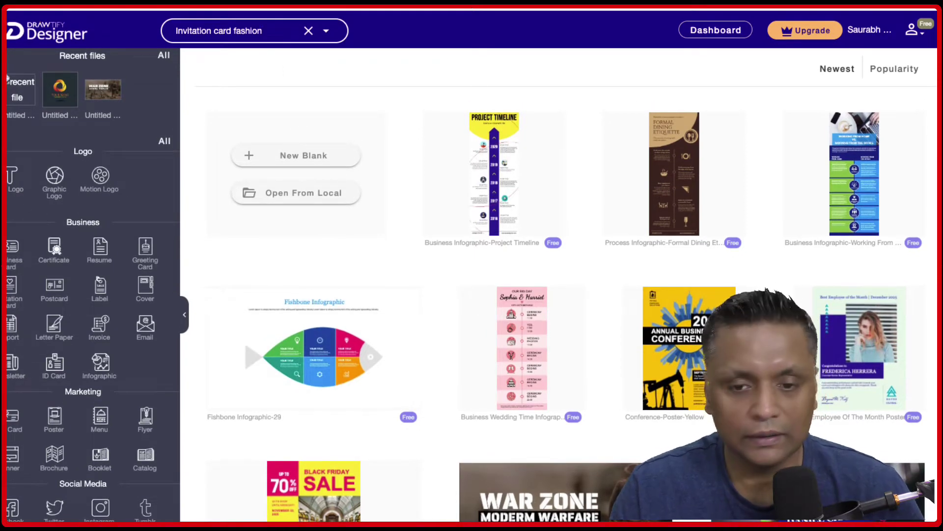
{"action": "scroll", "coordinate": [10, 265], "scroll_direction": "left", "scroll_amount": 2}
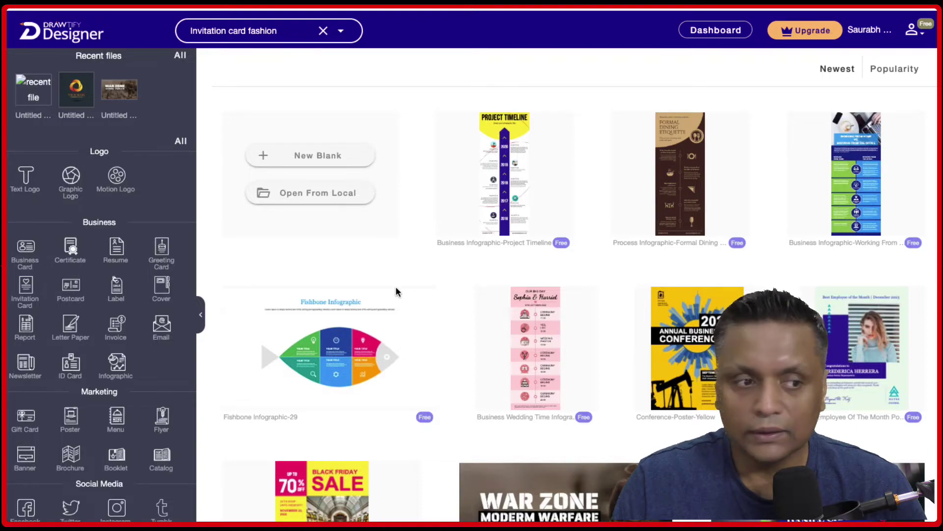
{"action": "scroll", "coordinate": [538, 307], "scroll_direction": "down", "scroll_amount": 6}
{"action": "scroll", "coordinate": [537, 308], "scroll_direction": "up", "scroll_amount": 6}
{"action": "scroll", "coordinate": [538, 308], "scroll_direction": "down", "scroll_amount": 1}
{"action": "scroll", "coordinate": [538, 308], "scroll_direction": "up", "scroll_amount": 1}
{"action": "scroll", "coordinate": [538, 308], "scroll_direction": "down", "scroll_amount": 2}
{"action": "scroll", "coordinate": [538, 307], "scroll_direction": "down", "scroll_amount": 1}
{"action": "scroll", "coordinate": [538, 308], "scroll_direction": "up", "scroll_amount": 3}
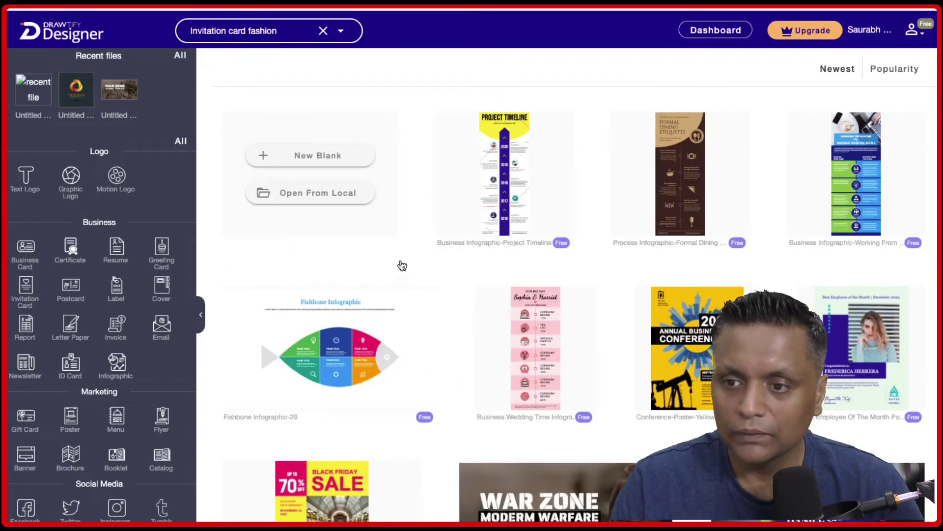
{"action": "left_click", "coordinate": [336, 160]}
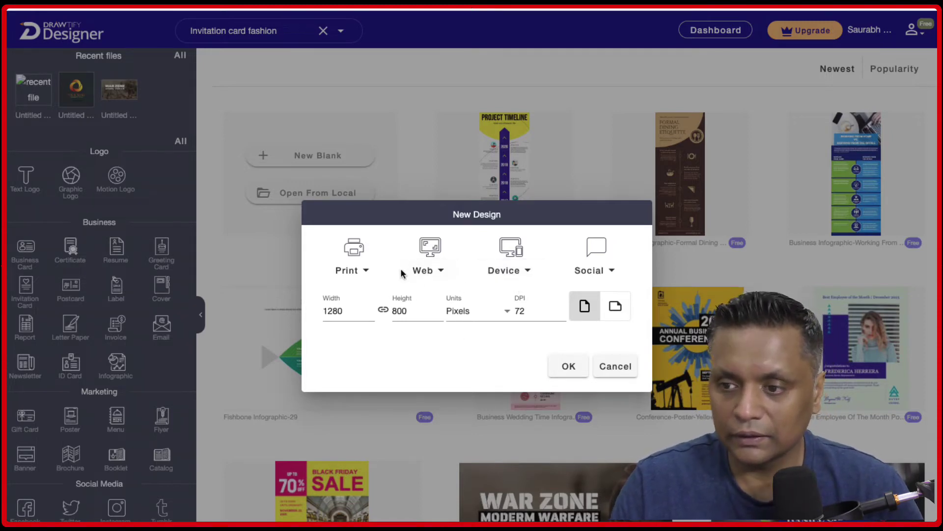
{"action": "left_click", "coordinate": [434, 273]}
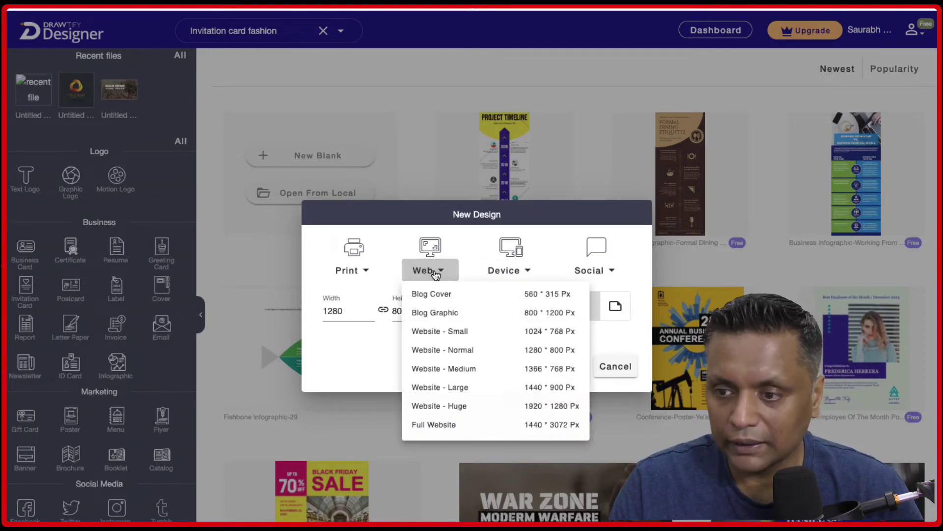
{"action": "left_click", "coordinate": [323, 381]}
{"action": "left_click", "coordinate": [615, 368]}
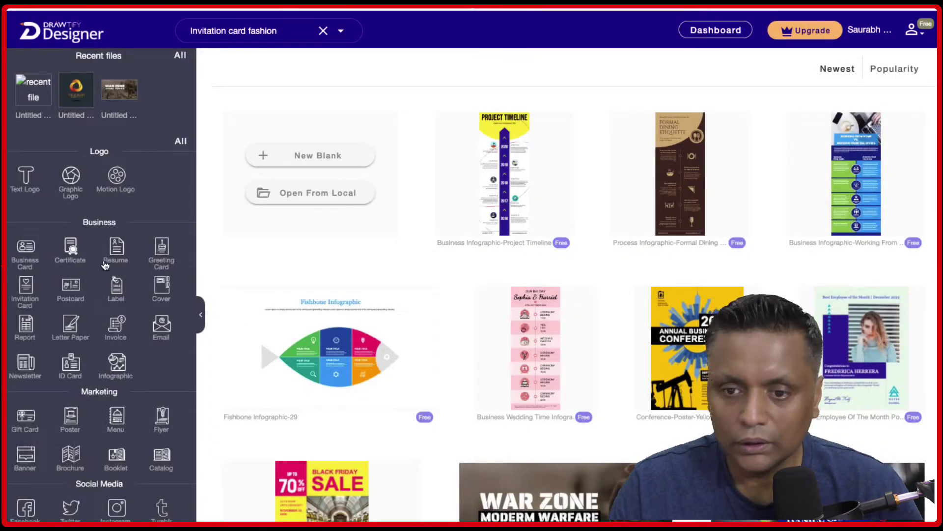
{"action": "scroll", "coordinate": [106, 299], "scroll_direction": "down", "scroll_amount": 1}
{"action": "scroll", "coordinate": [106, 299], "scroll_direction": "up", "scroll_amount": 1}
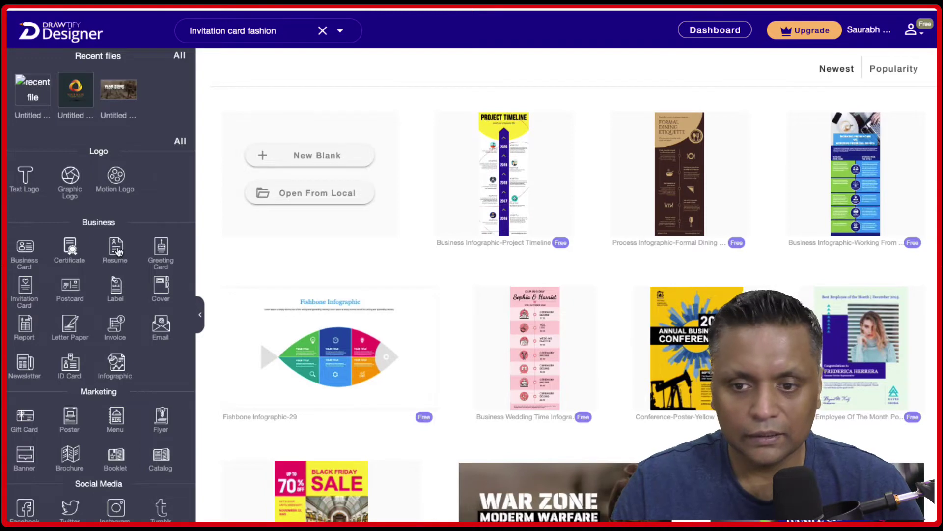
{"action": "left_click", "coordinate": [117, 250]}
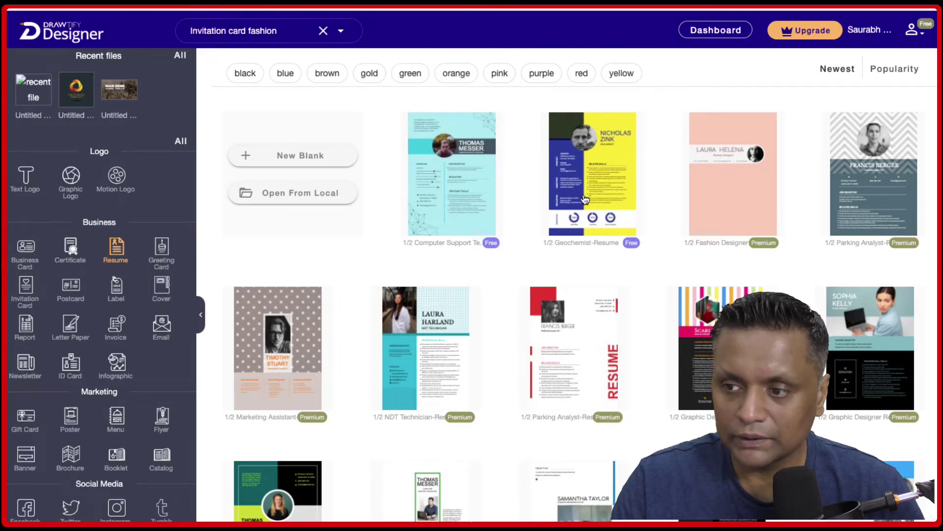
Open the 1/2 Geochemist-Resume template in the editor.
{"action": "left_click", "coordinate": [593, 195]}
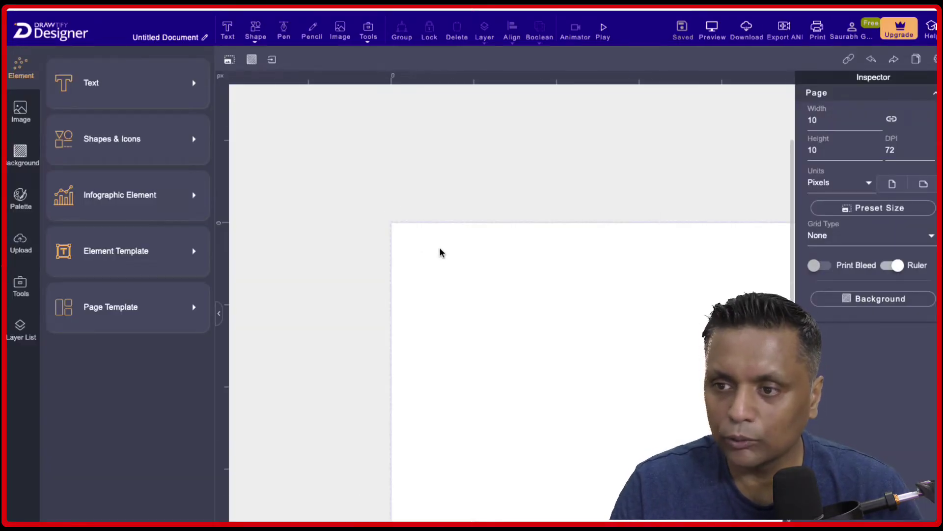
Apply the Moon filter to the portrait photo, keeping its circular crop.
{"action": "left_click", "coordinate": [476, 195]}
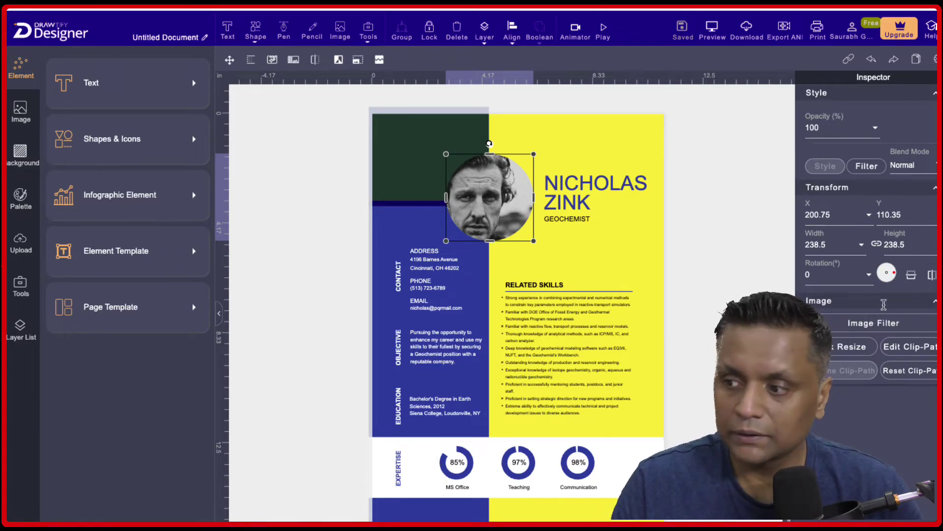
{"action": "left_click", "coordinate": [885, 328]}
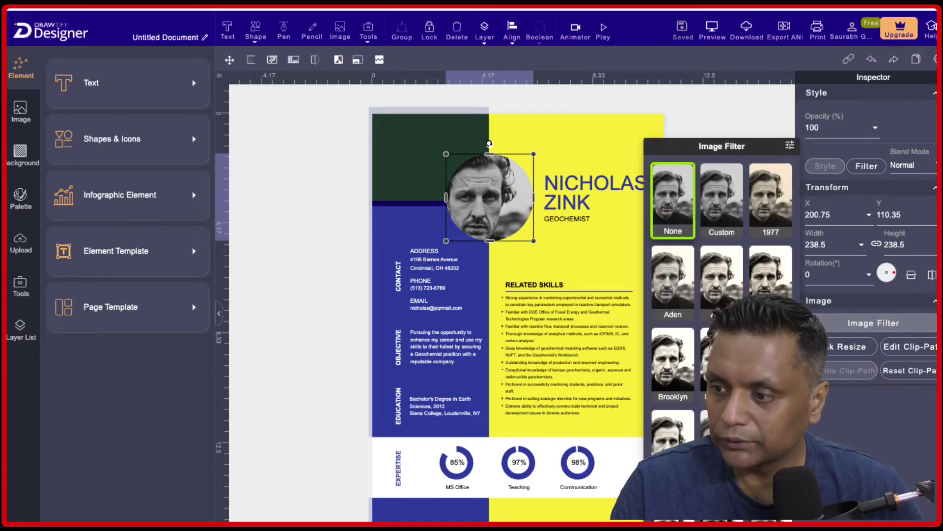
{"action": "scroll", "coordinate": [721, 295], "scroll_direction": "down", "scroll_amount": 5}
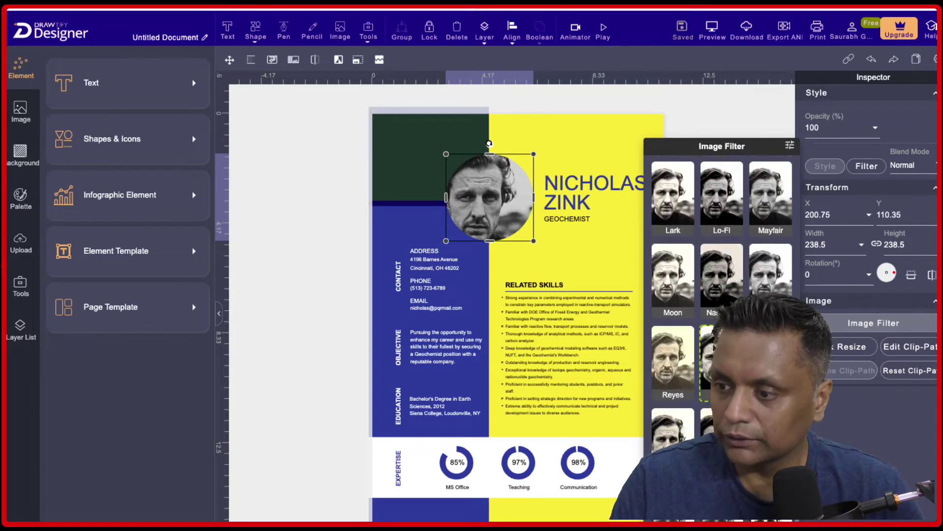
{"action": "left_click", "coordinate": [668, 293]}
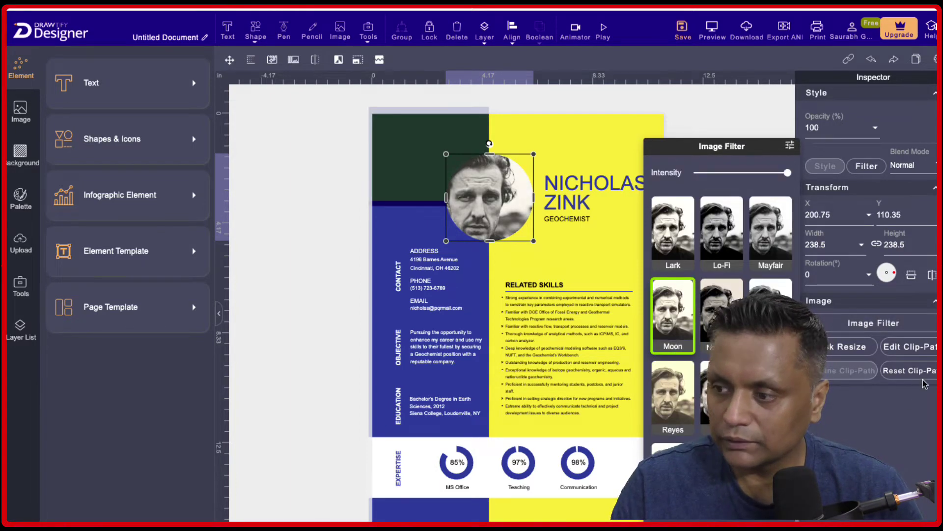
{"action": "left_click", "coordinate": [837, 348]}
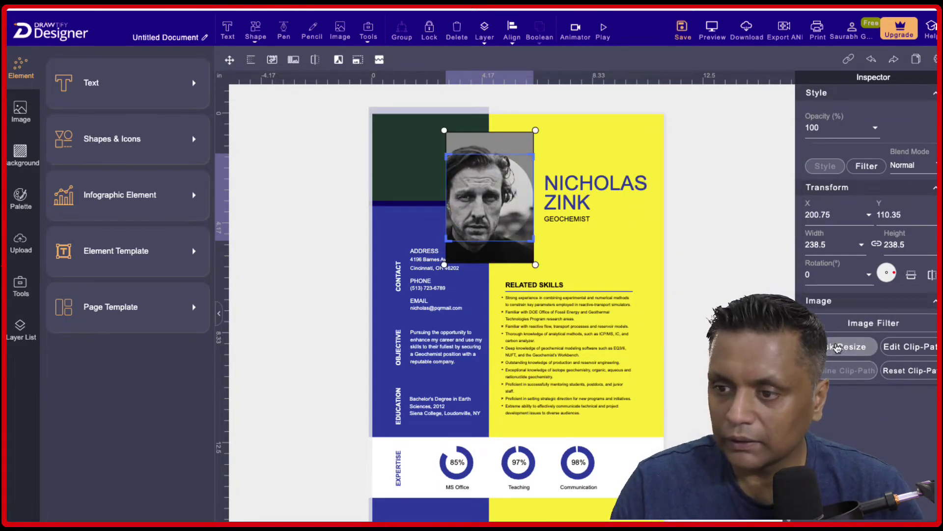
{"action": "left_click", "coordinate": [908, 347]}
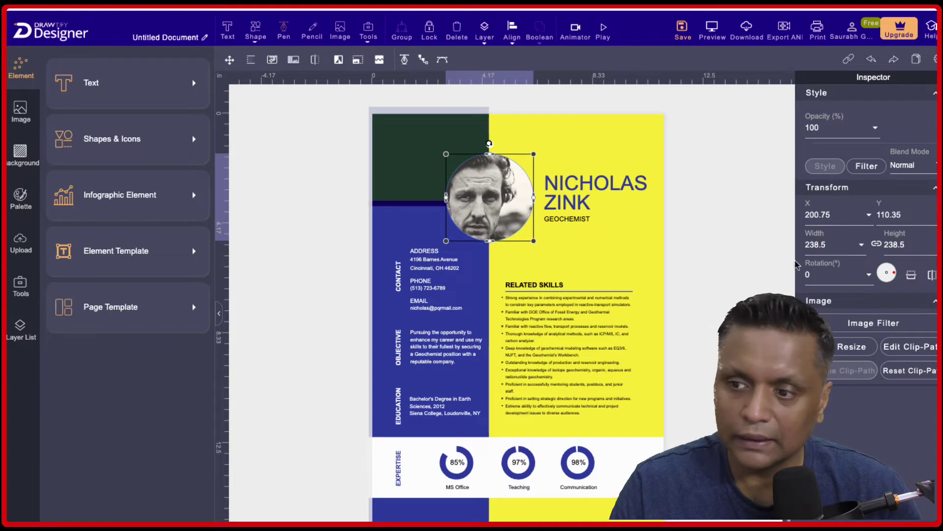
{"action": "scroll", "coordinate": [577, 193], "scroll_direction": "down", "scroll_amount": 1}
Replace the name heading with the user's full name and narrow the box to wrap it.
{"action": "double_click", "coordinate": [571, 192]}
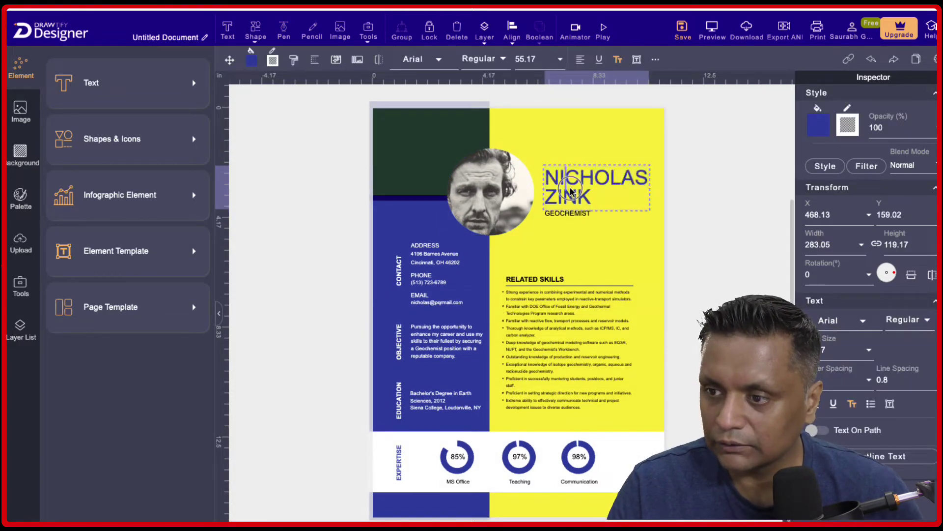
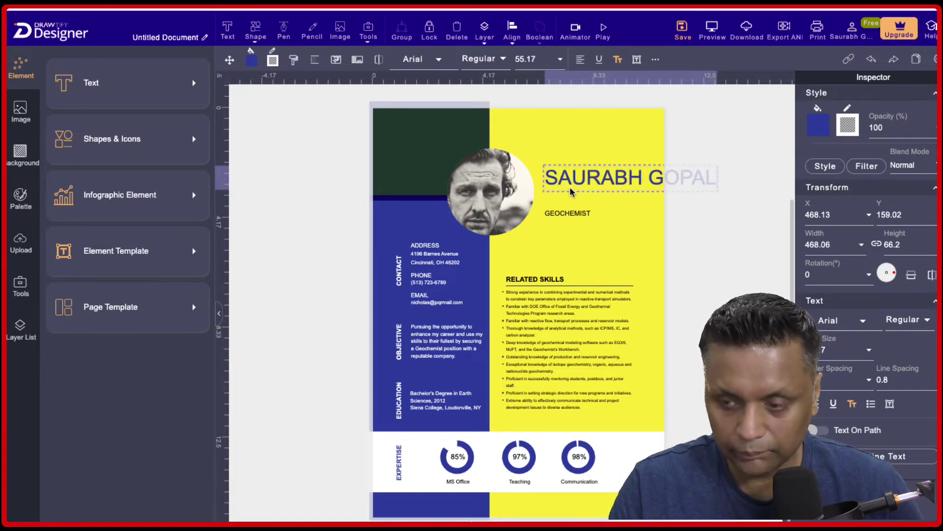
{"action": "scroll", "coordinate": [522, 202], "scroll_direction": "right", "scroll_amount": 3}
{"action": "scroll", "coordinate": [565, 185], "scroll_direction": "down", "scroll_amount": 3}
{"action": "scroll", "coordinate": [533, 231], "scroll_direction": "up", "scroll_amount": 3}
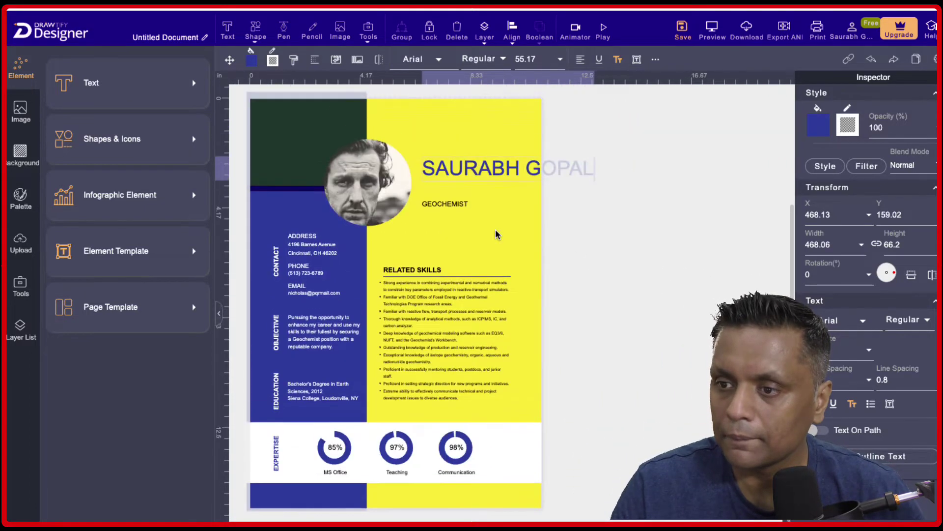
{"action": "left_click_drag", "start_coordinate": [524, 167], "coordinate": [524, 167]}
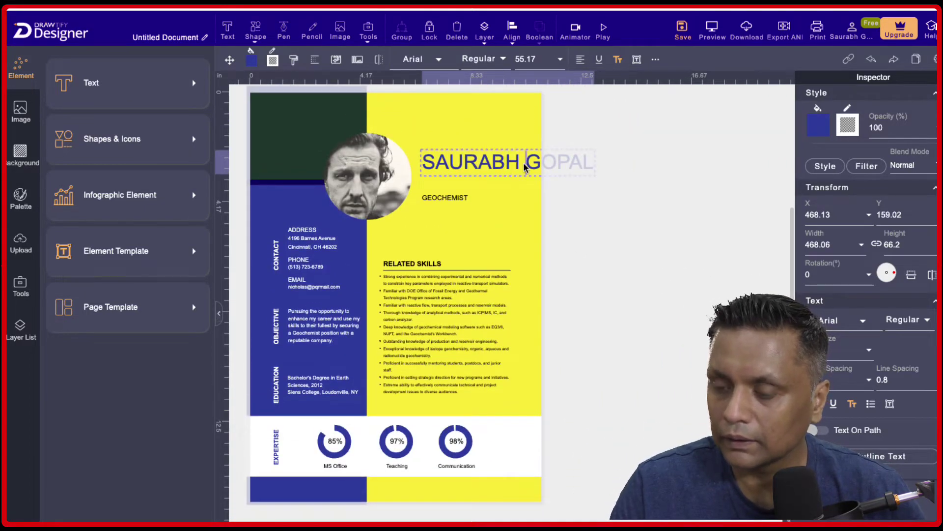
{"action": "scroll", "coordinate": [505, 263], "scroll_direction": "down", "scroll_amount": 1}
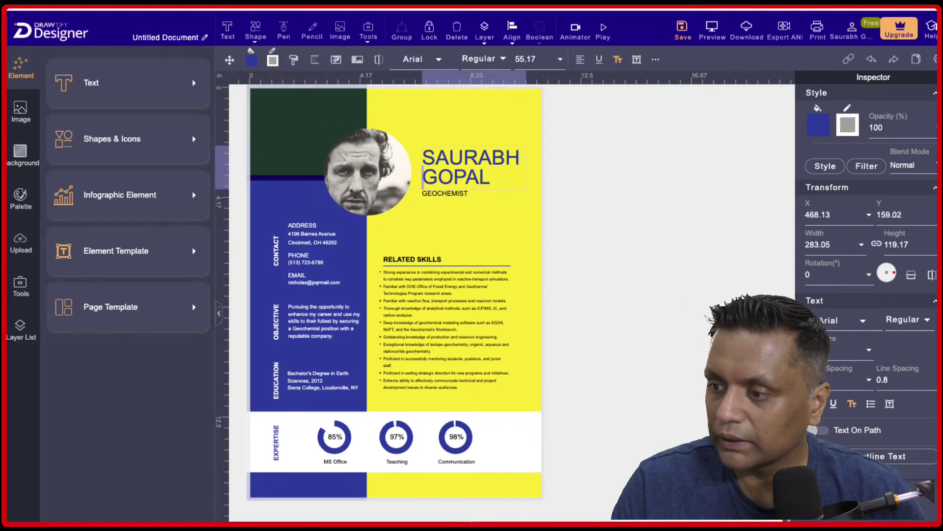
Set the name heading in Verdana at size 56.5.
{"action": "double_click", "coordinate": [489, 177]}
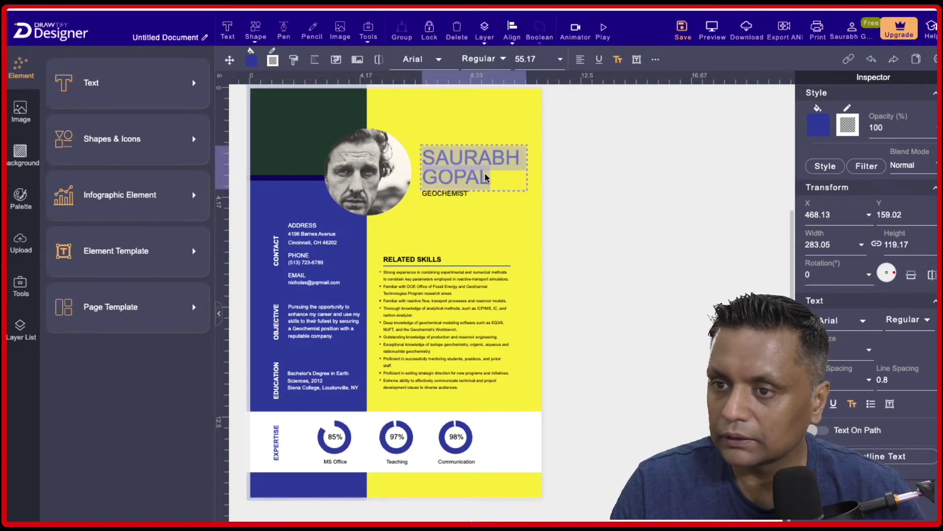
{"action": "left_click", "coordinate": [423, 59]}
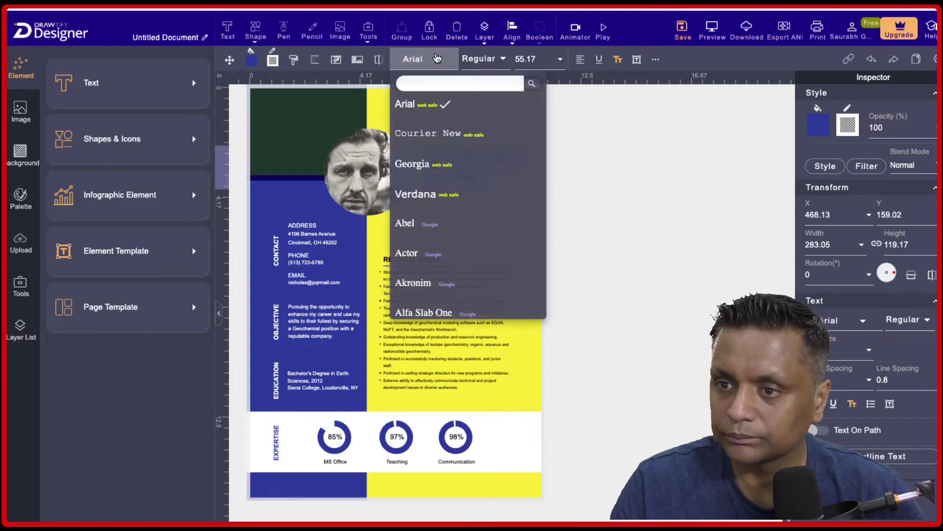
{"action": "scroll", "coordinate": [471, 202], "scroll_direction": "down", "scroll_amount": 2}
{"action": "scroll", "coordinate": [432, 162], "scroll_direction": "up", "scroll_amount": 1}
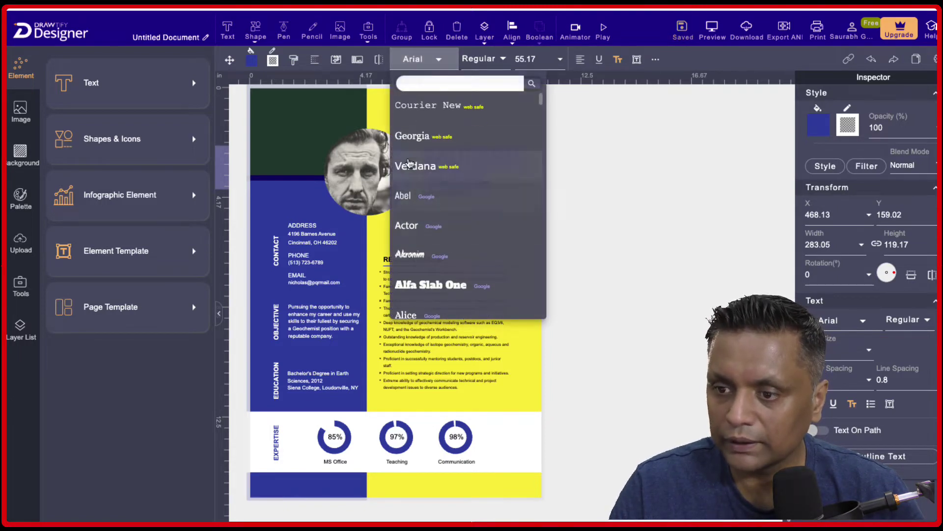
{"action": "left_click", "coordinate": [418, 166]}
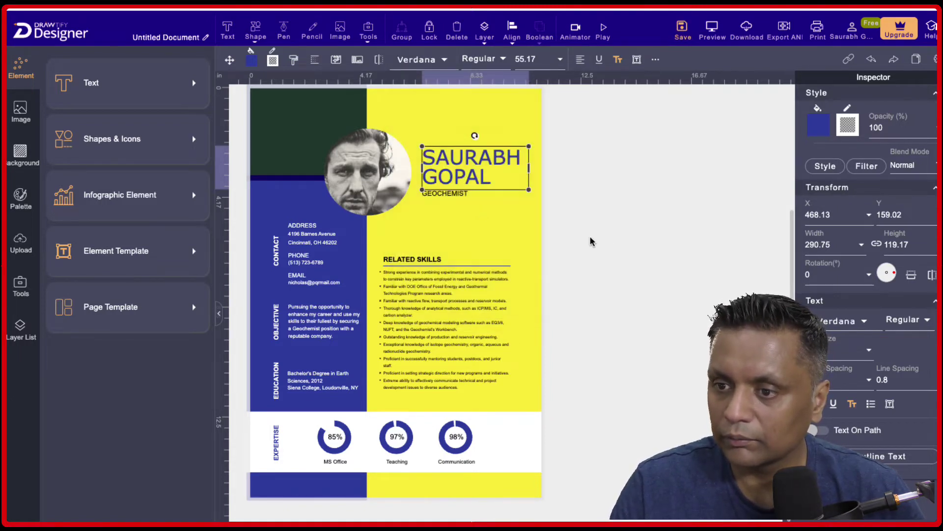
{"action": "left_click", "coordinate": [551, 57]}
{"action": "left_click", "coordinate": [551, 58]}
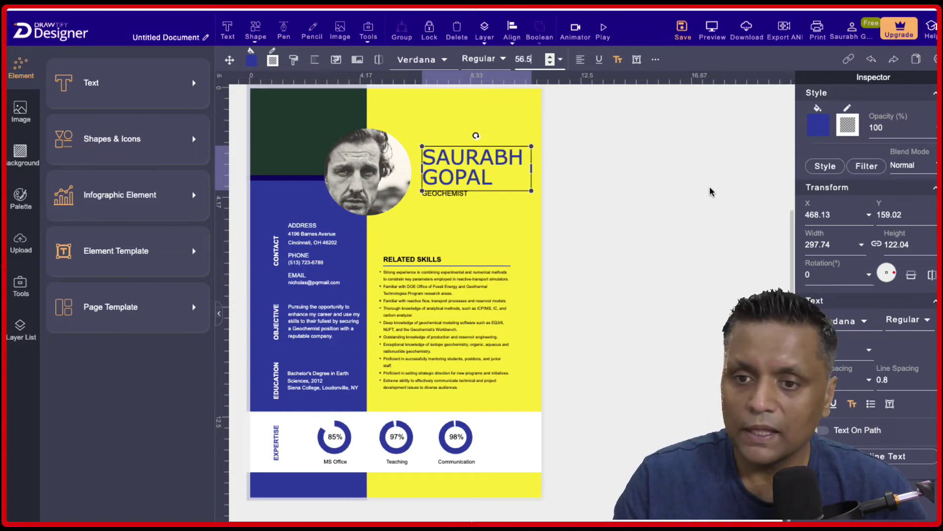
{"action": "left_click", "coordinate": [193, 85]}
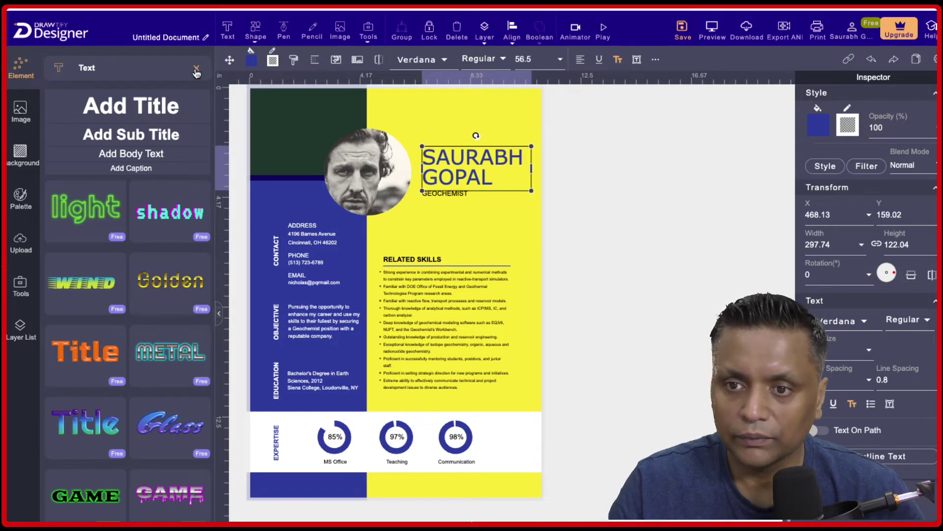
{"action": "left_click", "coordinate": [196, 68]}
Place a pink hand-gesture icon from Shapes & Icons in the dark green corner.
{"action": "left_click", "coordinate": [124, 143]}
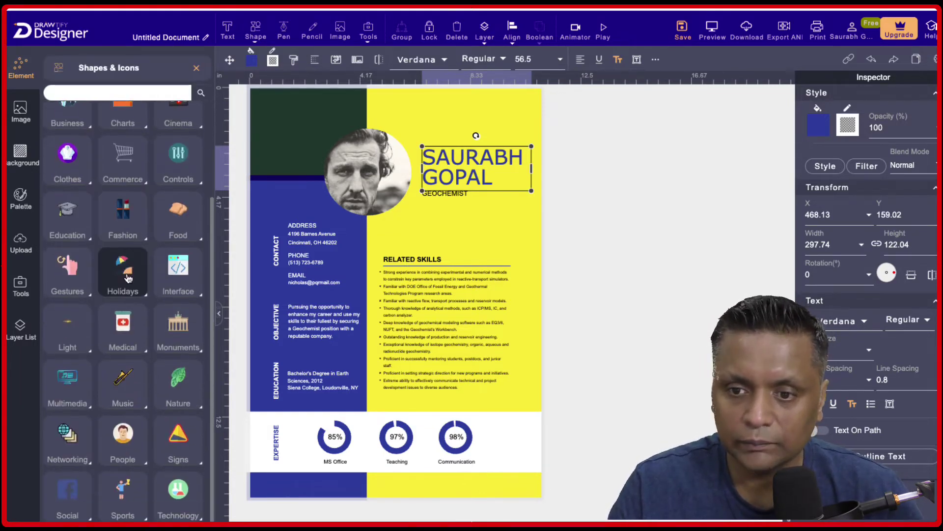
{"action": "left_click", "coordinate": [75, 280]}
{"action": "left_click_drag", "start_coordinate": [74, 182], "coordinate": [272, 144]}
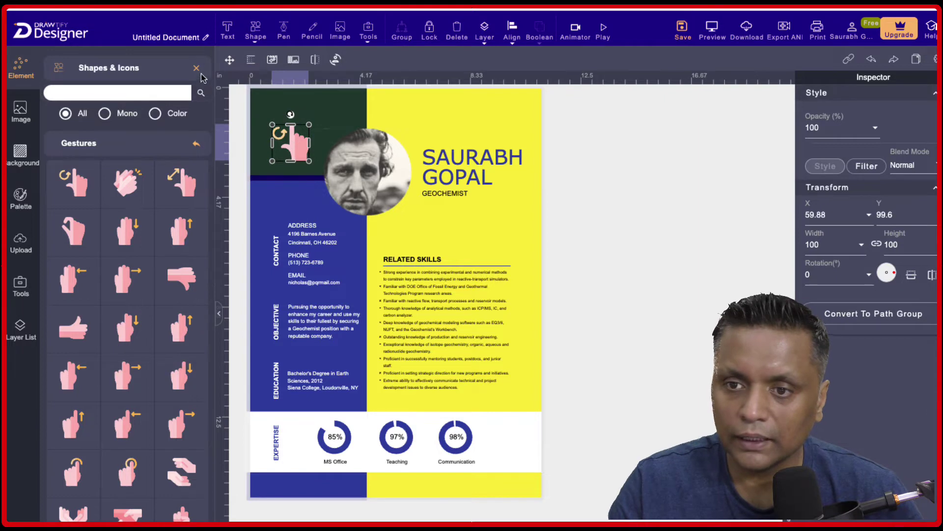
{"action": "left_click", "coordinate": [197, 68]}
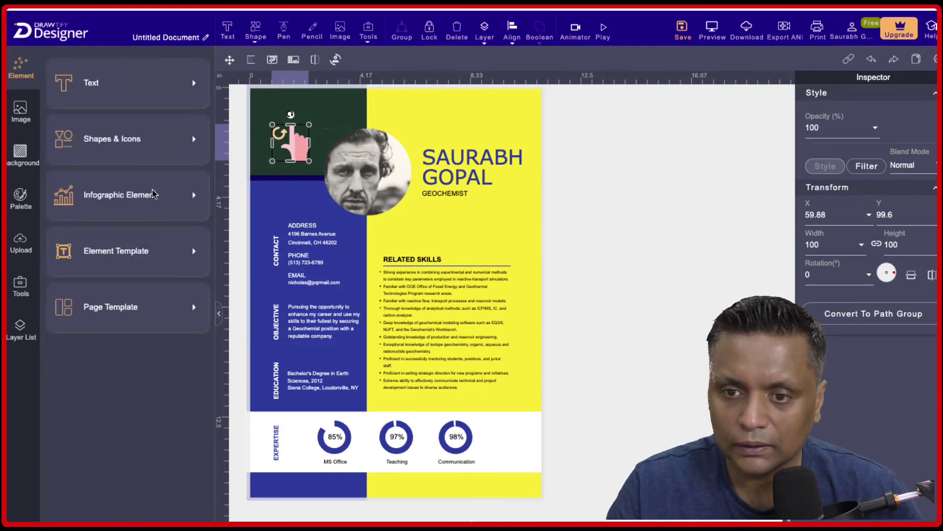
Add the pencil-shaped Education infographic below the GEOCHEMIST job title.
{"action": "left_click", "coordinate": [150, 199]}
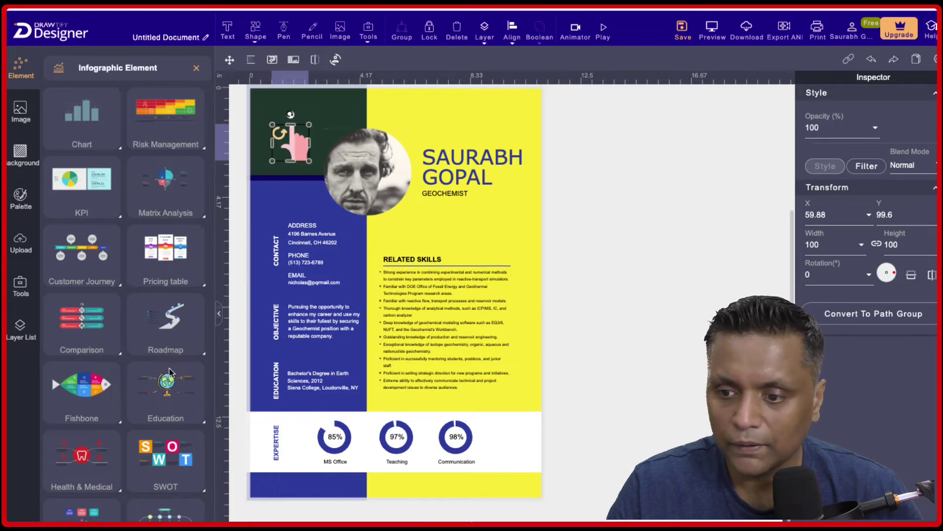
{"action": "scroll", "coordinate": [171, 373], "scroll_direction": "down", "scroll_amount": 2}
{"action": "scroll", "coordinate": [171, 373], "scroll_direction": "down", "scroll_amount": 1}
{"action": "left_click", "coordinate": [177, 295]}
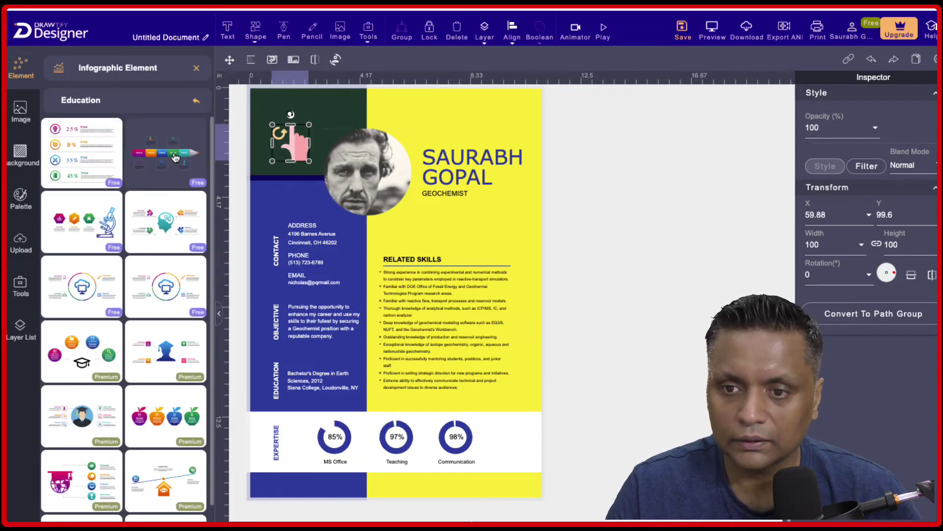
{"action": "mouse_move", "coordinate": [169, 153]}
{"action": "left_mouse_down"}
{"action": "mouse_move", "coordinate": [382, 275]}
{"action": "mouse_move", "coordinate": [388, 381]}
{"action": "mouse_move", "coordinate": [418, 235]}
{"action": "left_mouse_up"}
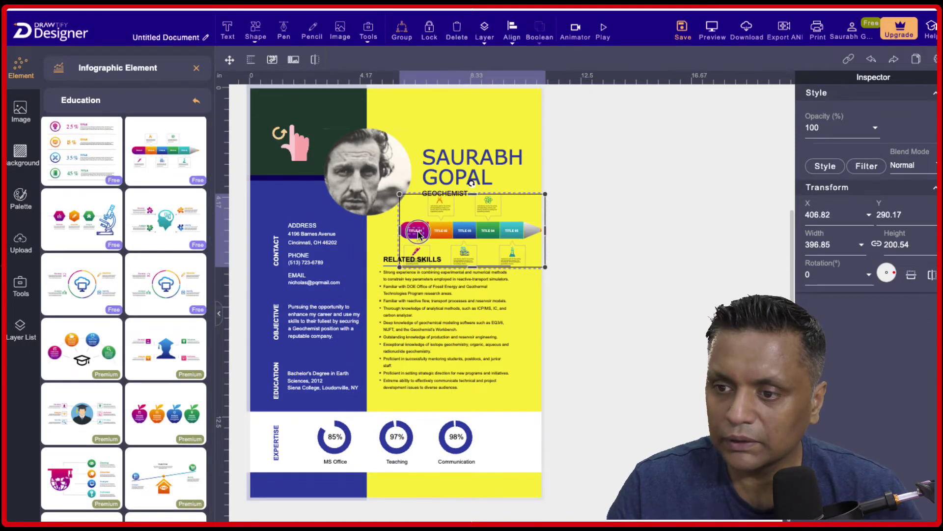
{"action": "left_click", "coordinate": [487, 240]}
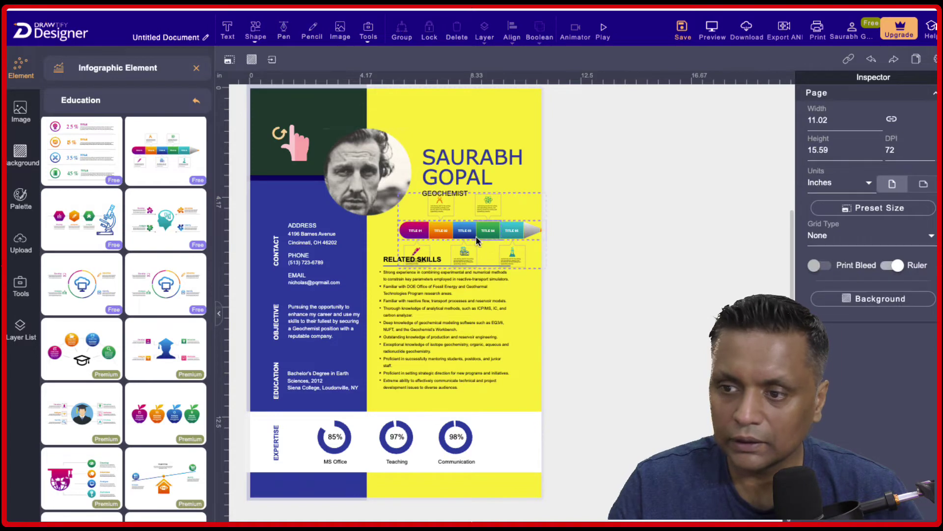
{"action": "left_click", "coordinate": [487, 237]}
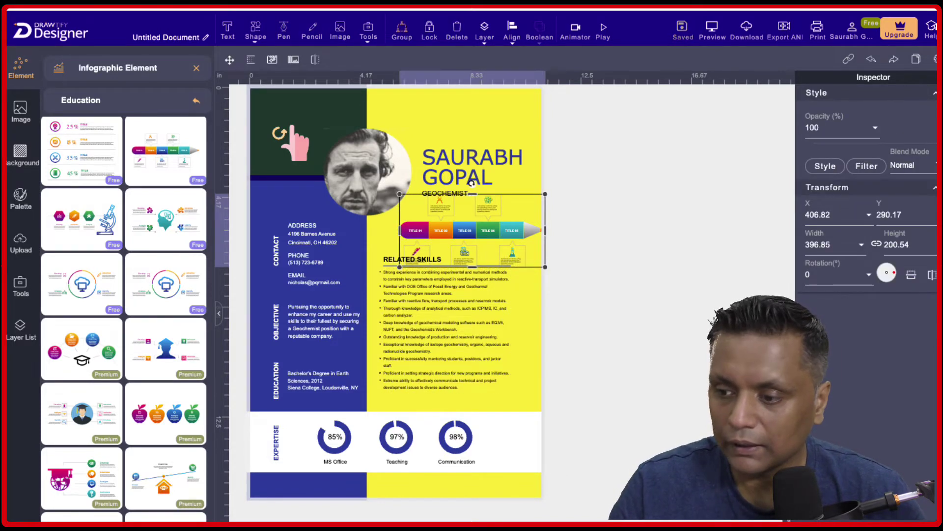
{"action": "scroll", "coordinate": [472, 182], "scroll_direction": "up", "scroll_amount": 2}
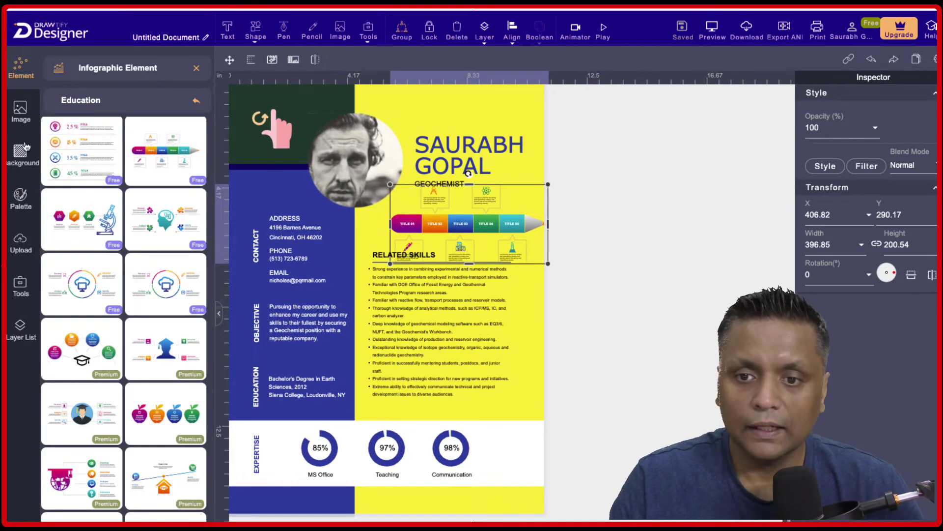
Browse the element and resume page templates, ending on the Unsplash image library.
{"action": "left_click", "coordinate": [197, 67]}
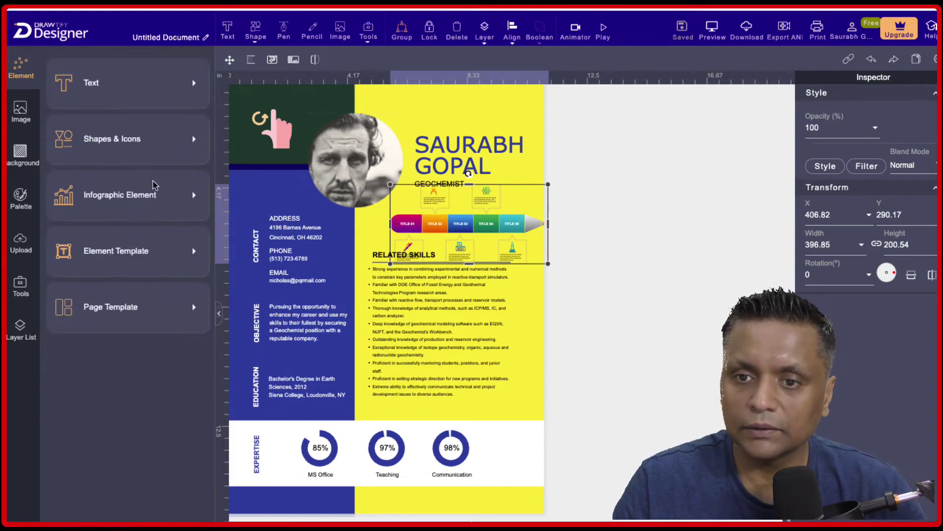
{"action": "left_click", "coordinate": [165, 259]}
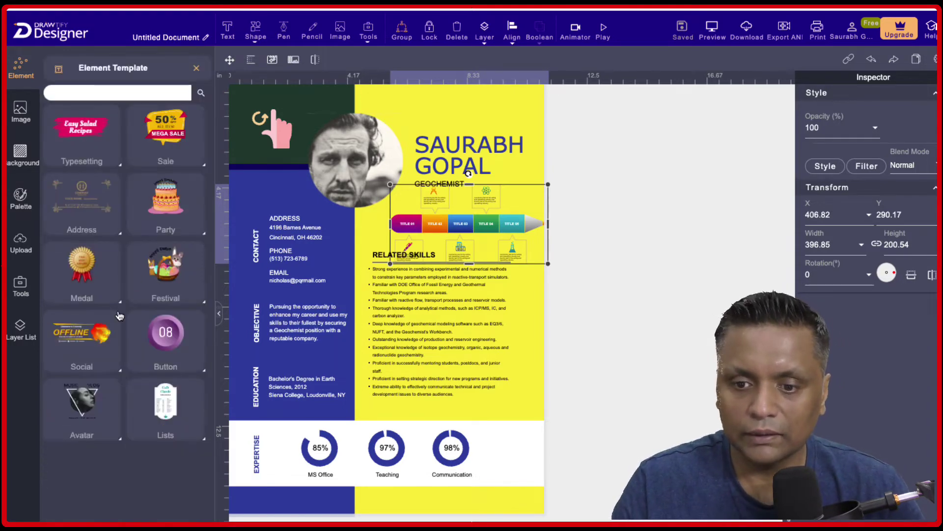
{"action": "left_click", "coordinate": [196, 68]}
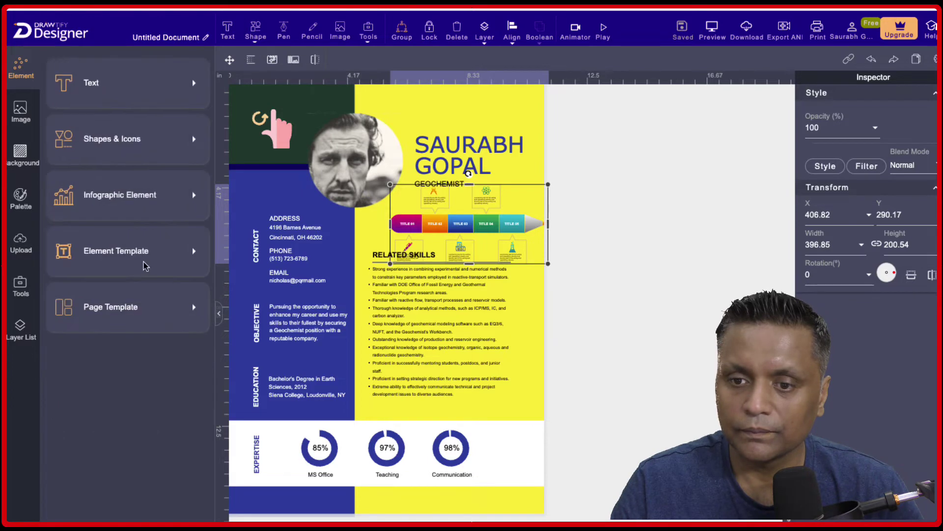
{"action": "left_click", "coordinate": [126, 308]}
{"action": "scroll", "coordinate": [164, 337], "scroll_direction": "down", "scroll_amount": 10}
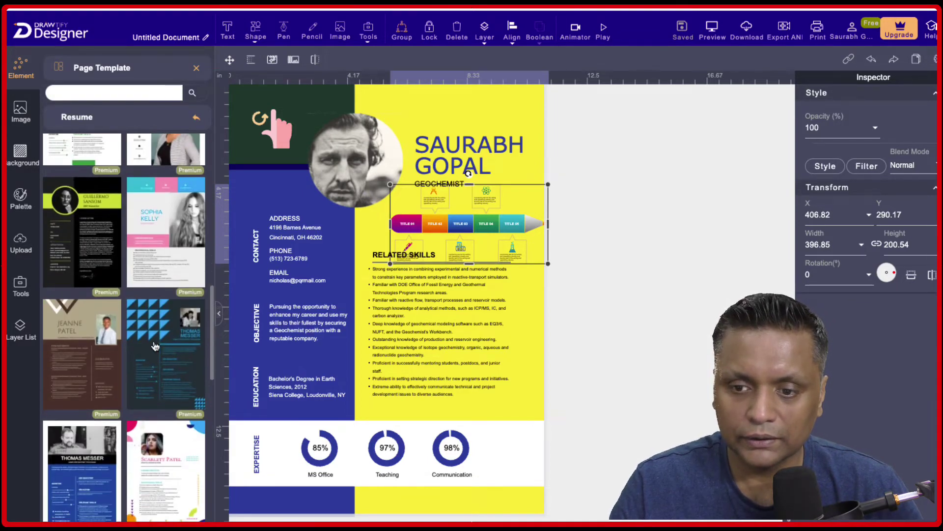
{"action": "scroll", "coordinate": [155, 347], "scroll_direction": "down", "scroll_amount": 3}
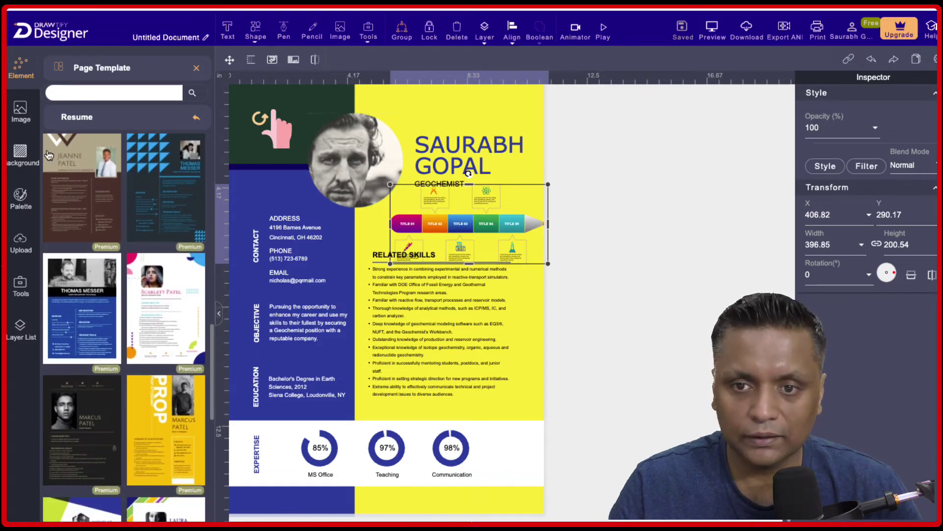
{"action": "left_click", "coordinate": [21, 112]}
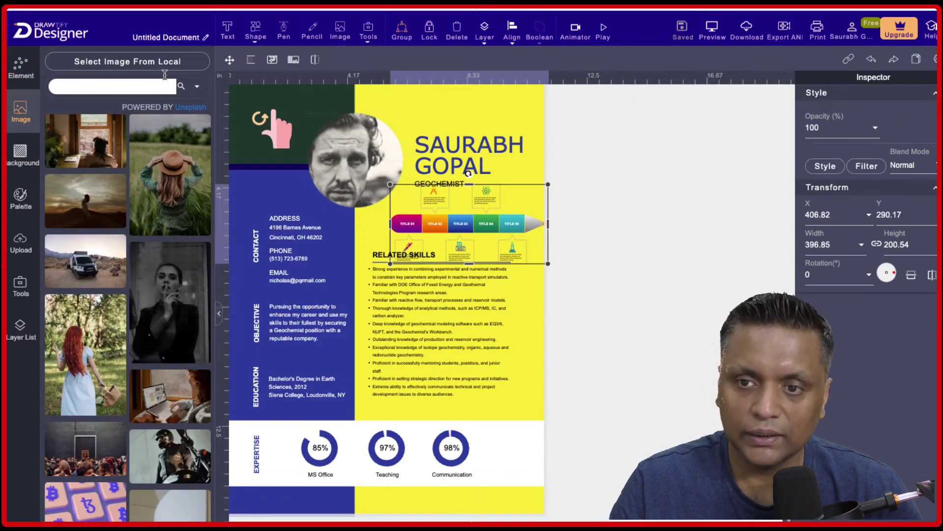
Search the Unsplash stock photos for "city".
{"action": "scroll", "coordinate": [138, 248], "scroll_direction": "down", "scroll_amount": 2}
{"action": "scroll", "coordinate": [138, 248], "scroll_direction": "up", "scroll_amount": 2}
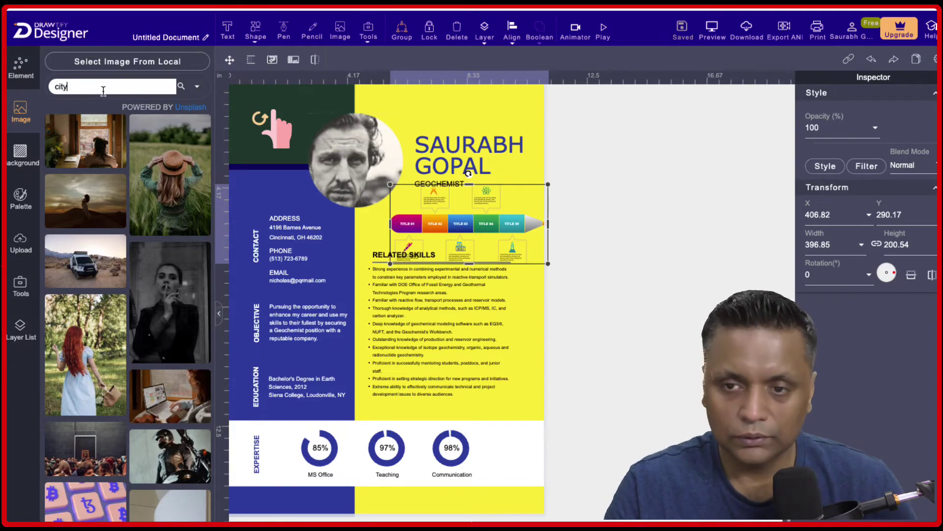
{"action": "key", "text": "Return"}
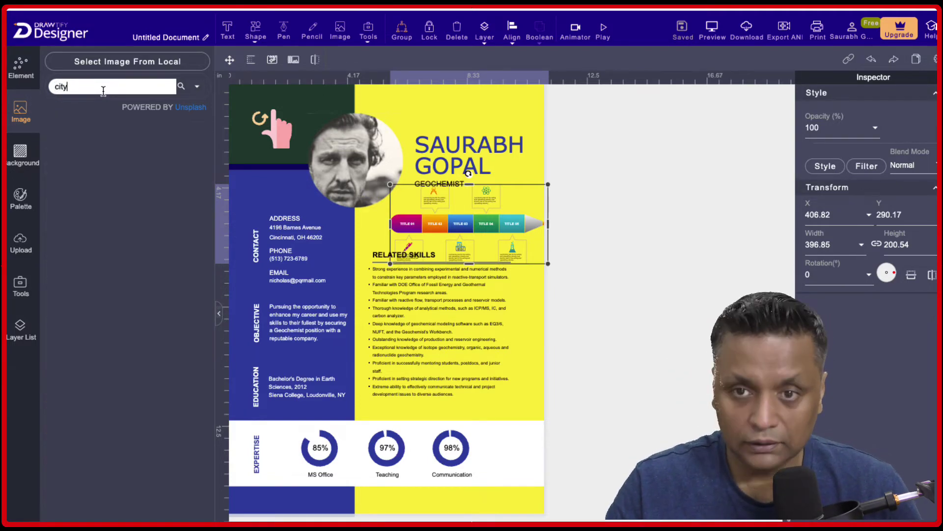
{"action": "scroll", "coordinate": [137, 340], "scroll_direction": "down", "scroll_amount": 3}
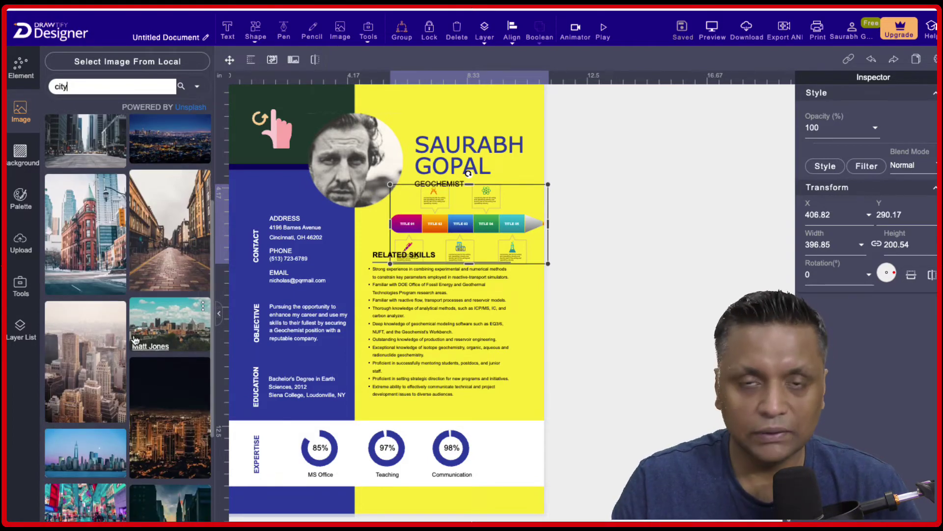
{"action": "left_click", "coordinate": [22, 157]}
Move past the Palette and Upload panels to the Tools panel with Barcode, QR Code and Chart.
{"action": "scroll", "coordinate": [97, 323], "scroll_direction": "down", "scroll_amount": 10}
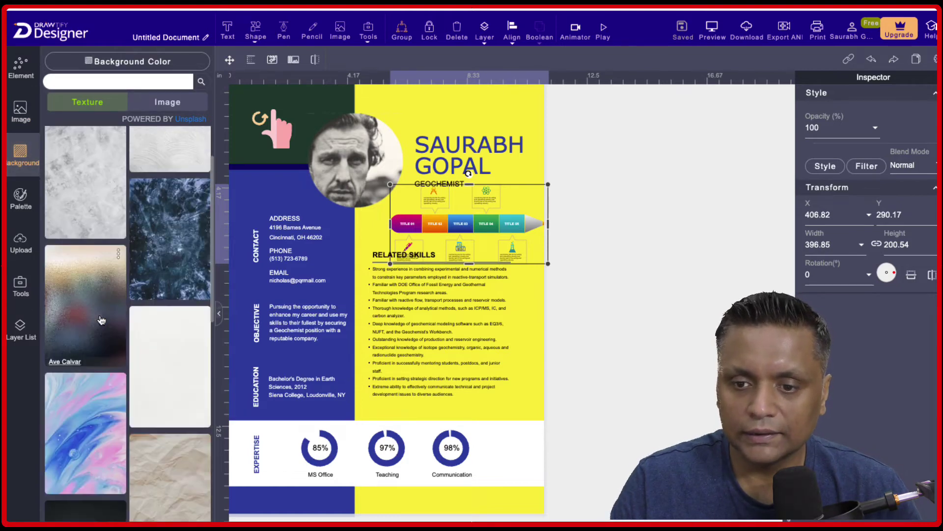
{"action": "left_click", "coordinate": [11, 211]}
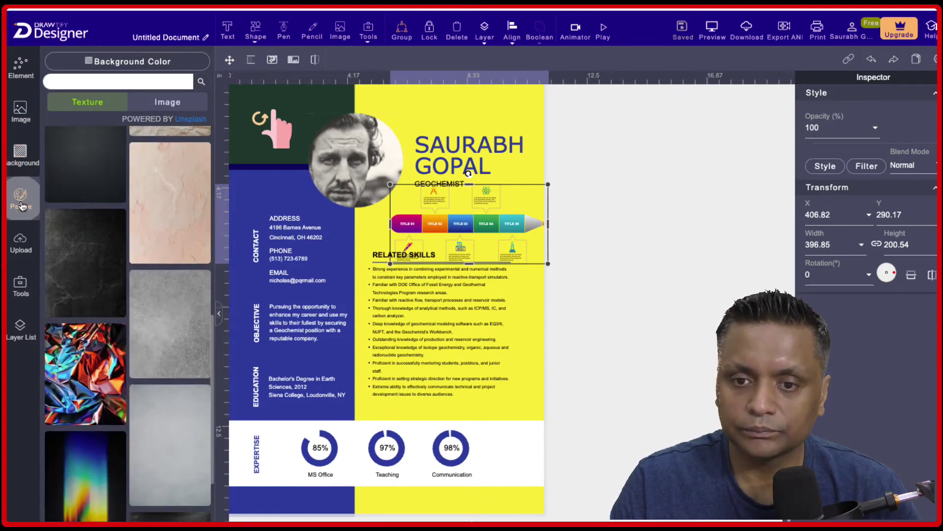
{"action": "left_click", "coordinate": [20, 255]}
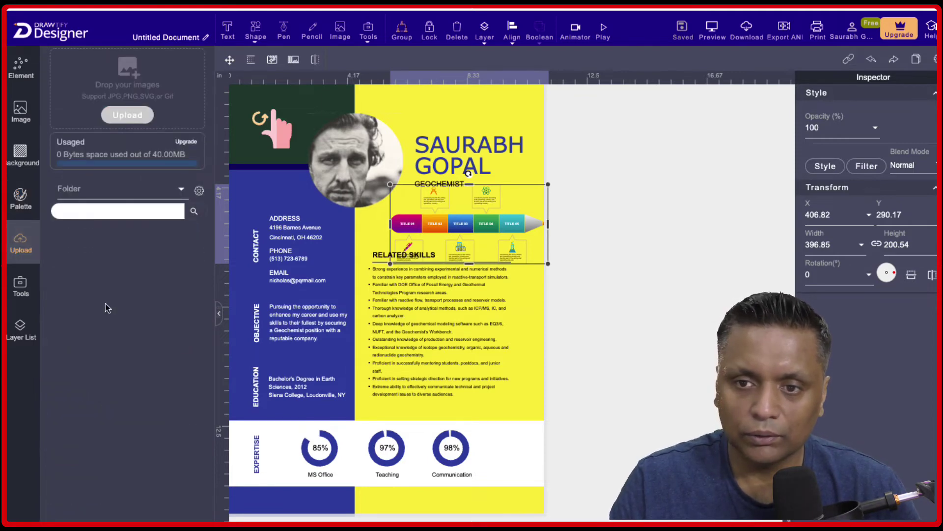
{"action": "left_click", "coordinate": [22, 295]}
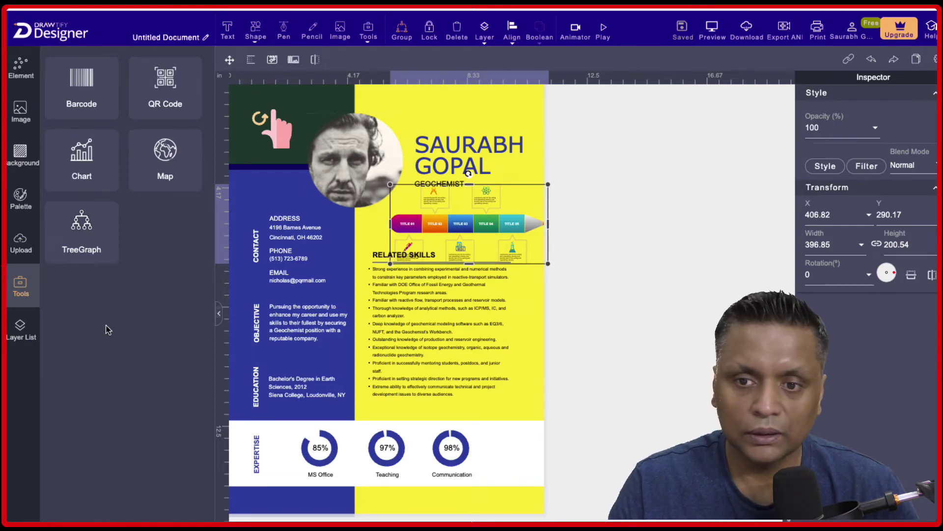
Place an Example 1234 barcode over Related Skills and show the layer list.
{"action": "left_click", "coordinate": [80, 93]}
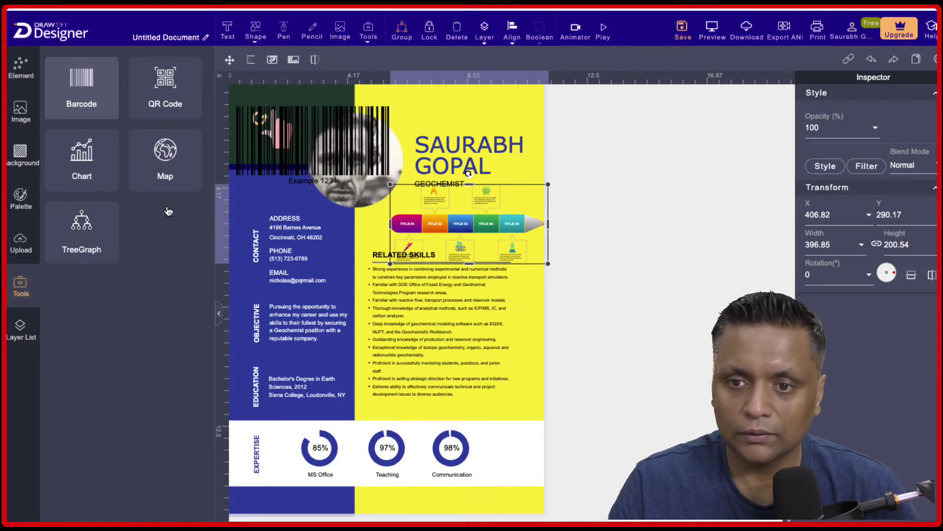
{"action": "left_click_drag", "start_coordinate": [302, 137], "coordinate": [457, 328]}
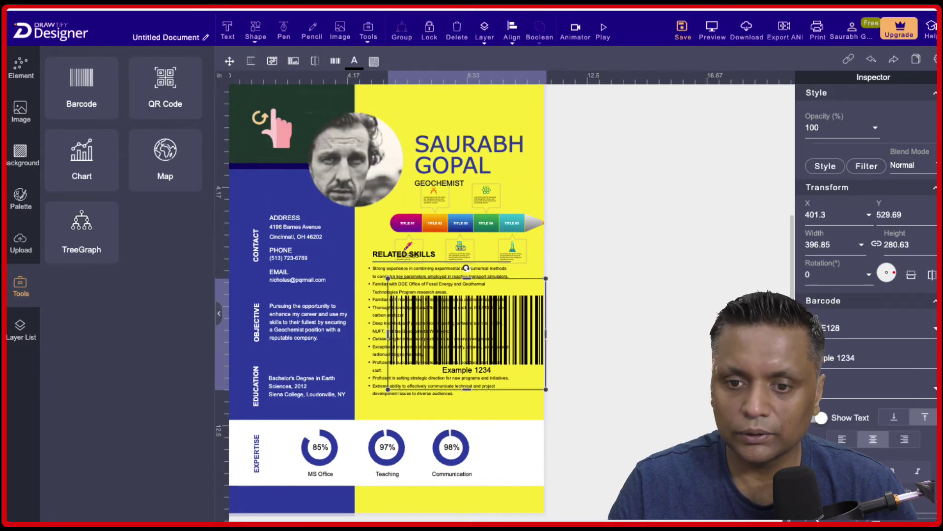
{"action": "left_click", "coordinate": [15, 336]}
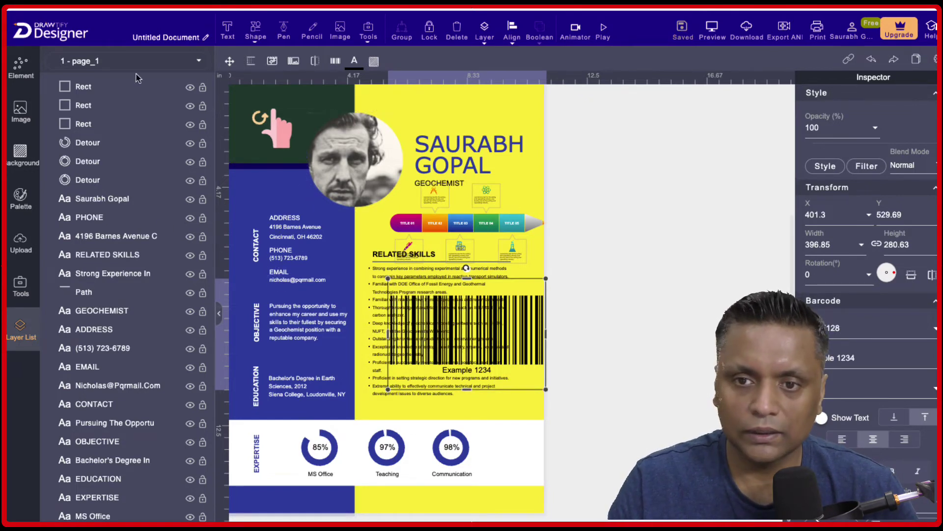
{"action": "left_click", "coordinate": [69, 89]}
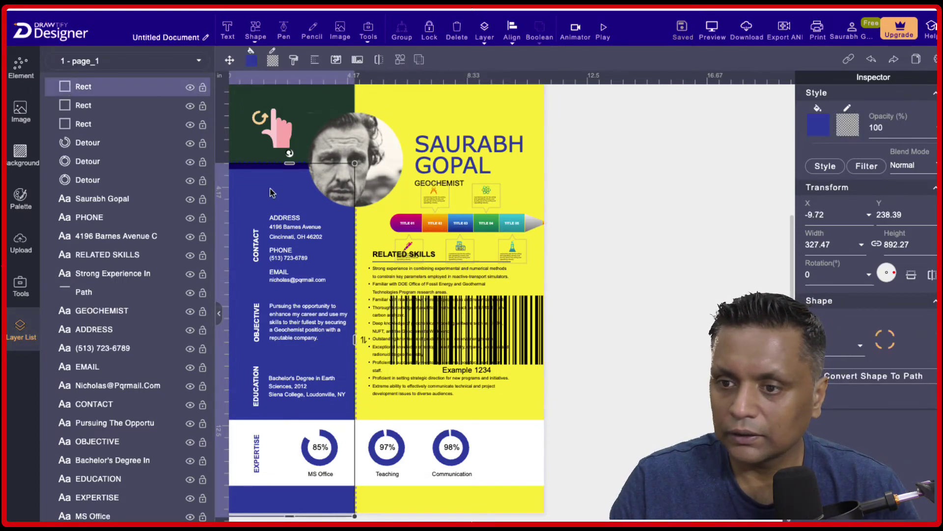
{"action": "scroll", "coordinate": [156, 287], "scroll_direction": "down", "scroll_amount": 3}
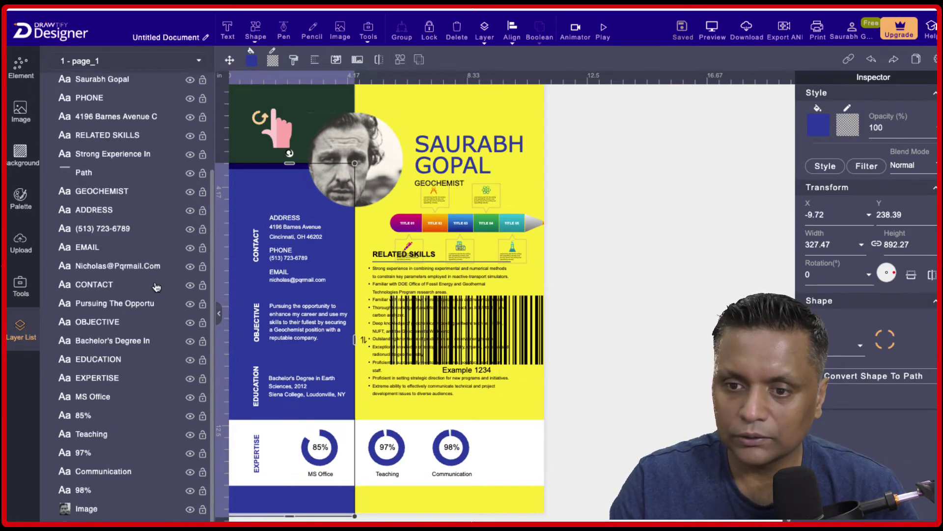
{"action": "scroll", "coordinate": [155, 287], "scroll_direction": "down", "scroll_amount": 1}
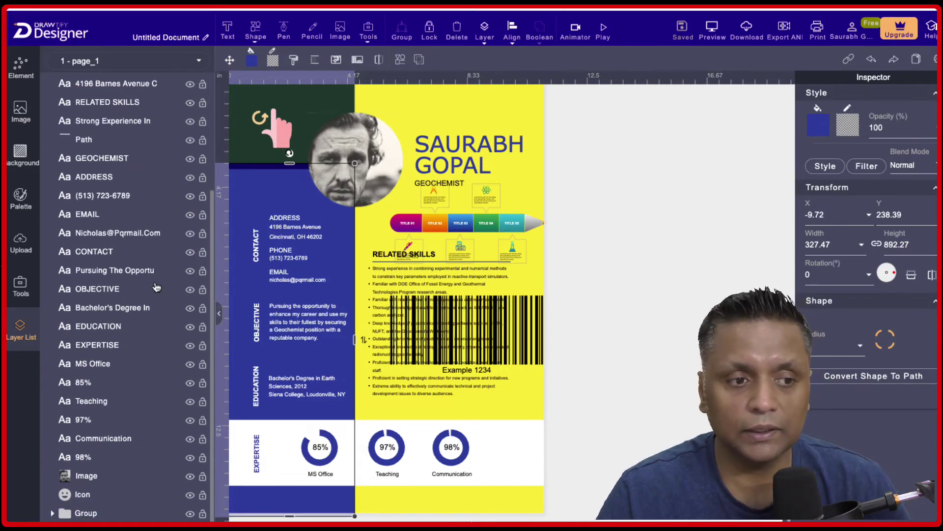
{"action": "scroll", "coordinate": [156, 287], "scroll_direction": "up", "scroll_amount": 4}
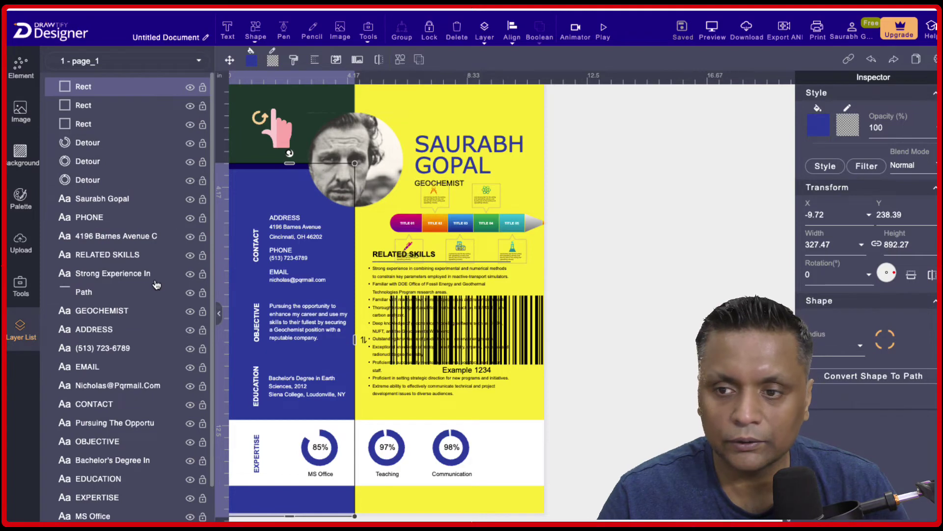
{"action": "left_click", "coordinate": [102, 274]}
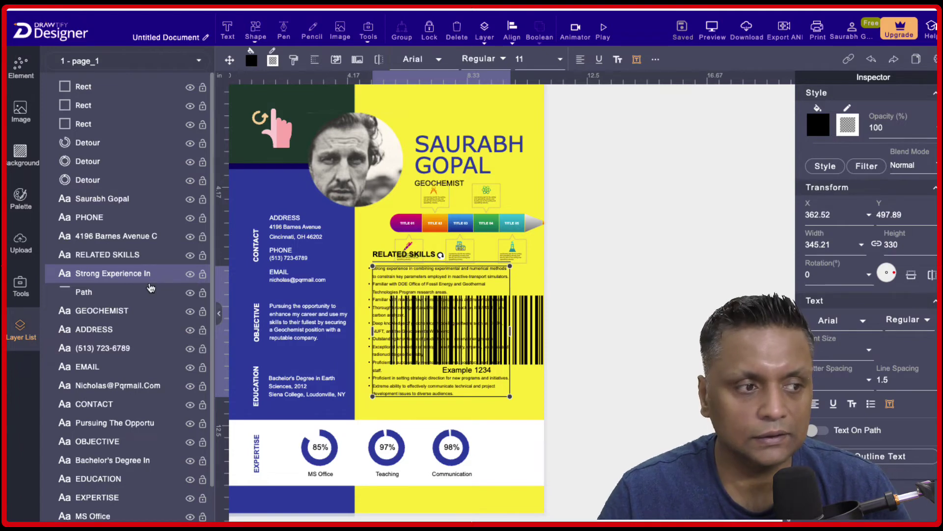
Hide and restore the Strong Experience In layer, then save the design with Ctrl+S.
{"action": "left_click", "coordinate": [189, 275]}
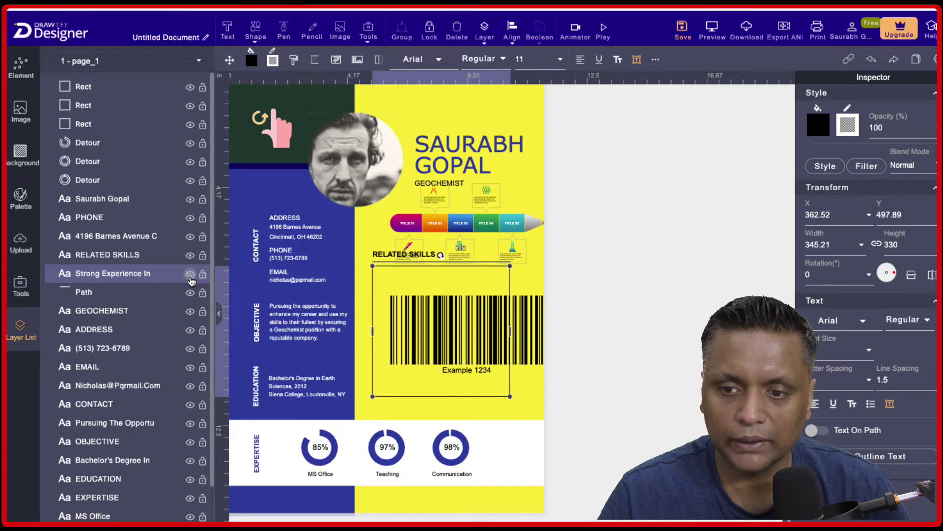
{"action": "left_click", "coordinate": [190, 277]}
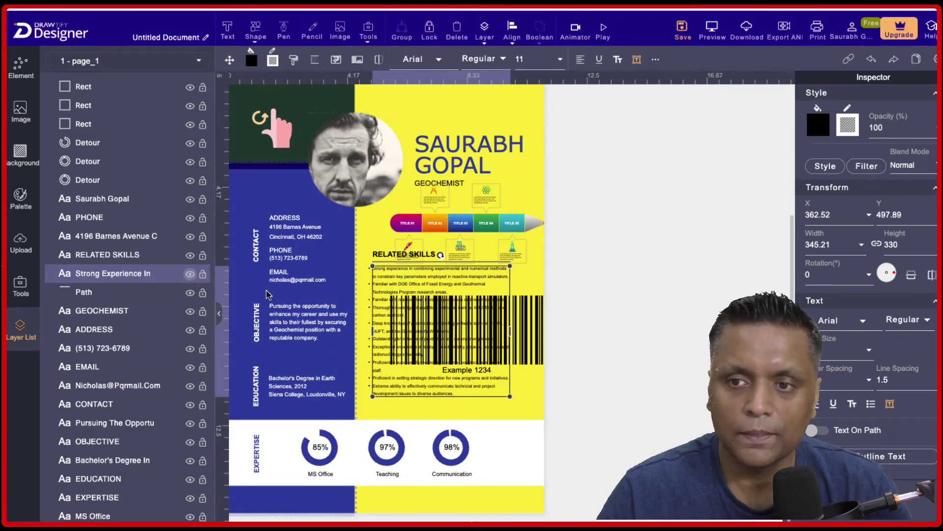
{"action": "scroll", "coordinate": [163, 294], "scroll_direction": "down", "scroll_amount": 3}
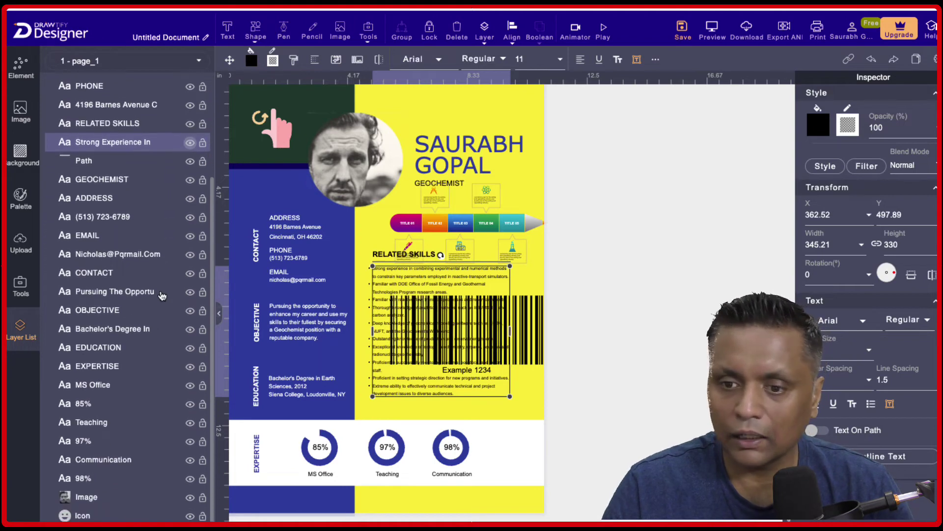
{"action": "scroll", "coordinate": [162, 295], "scroll_direction": "up", "scroll_amount": 3}
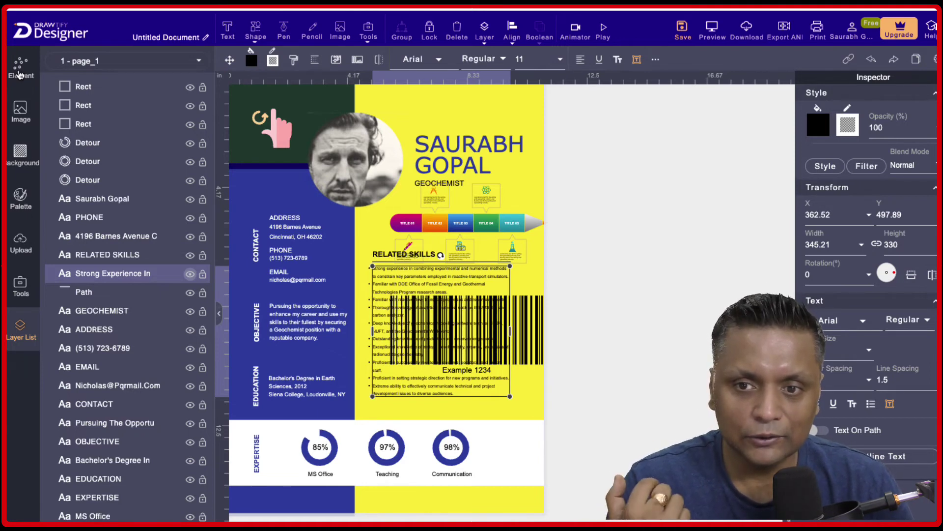
{"action": "key", "text": "ctrl+s"}
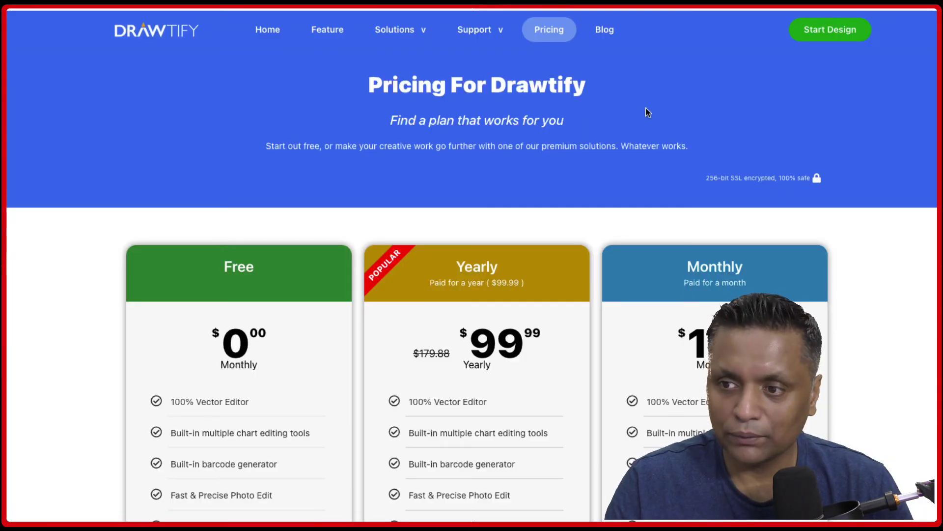
Scroll up and down the Drawtify pricing cards for Free, Yearly $99.99 and Monthly $14.99.
{"action": "scroll", "coordinate": [646, 109], "scroll_direction": "down", "scroll_amount": 2}
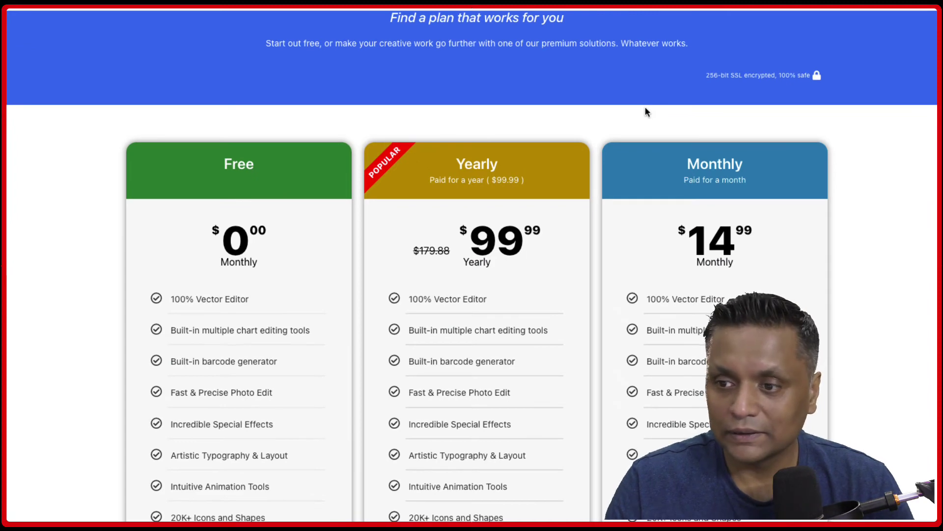
{"action": "scroll", "coordinate": [646, 109], "scroll_direction": "down", "scroll_amount": 1}
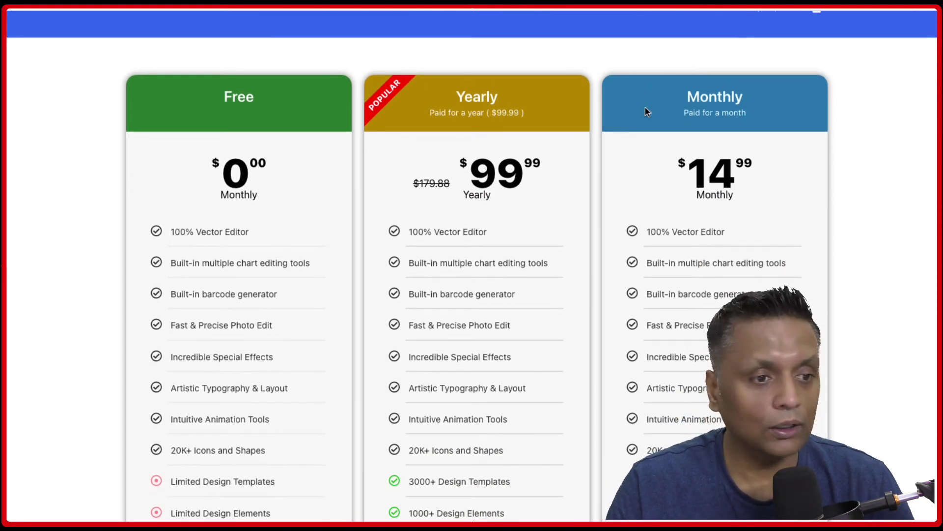
{"action": "scroll", "coordinate": [646, 112], "scroll_direction": "down", "scroll_amount": 2}
{"action": "scroll", "coordinate": [646, 112], "scroll_direction": "up", "scroll_amount": 1}
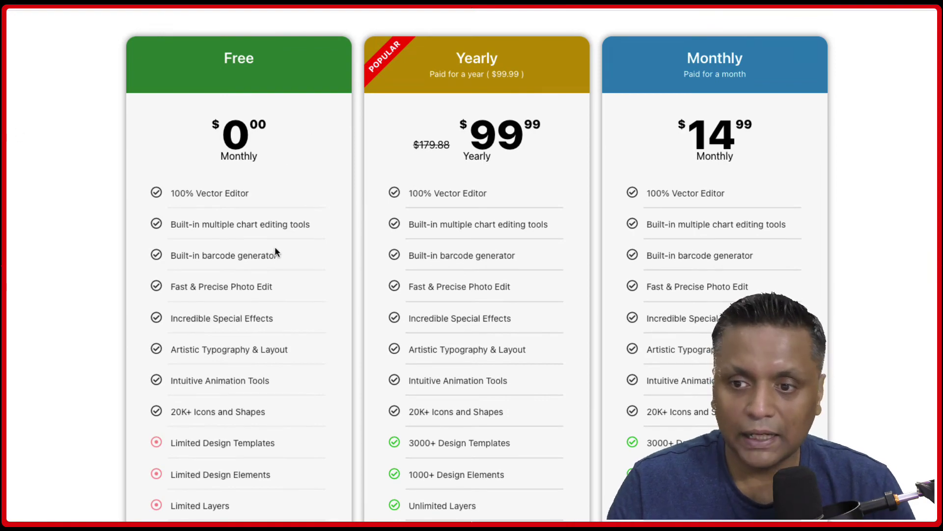
{"action": "scroll", "coordinate": [276, 250], "scroll_direction": "down", "scroll_amount": 5}
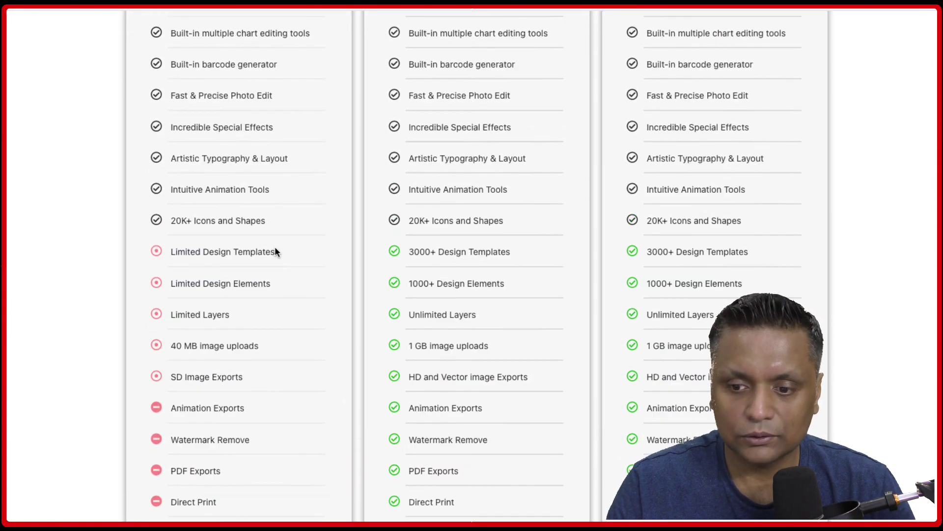
{"action": "scroll", "coordinate": [275, 251], "scroll_direction": "up", "scroll_amount": 6}
{"action": "scroll", "coordinate": [276, 251], "scroll_direction": "down", "scroll_amount": 2}
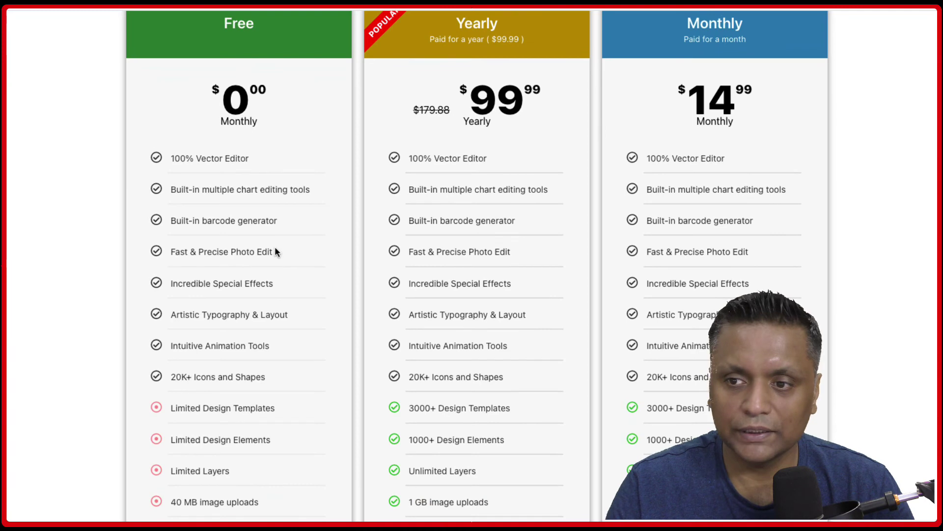
{"action": "scroll", "coordinate": [276, 252], "scroll_direction": "down", "scroll_amount": 2}
{"action": "scroll", "coordinate": [275, 251], "scroll_direction": "up", "scroll_amount": 2}
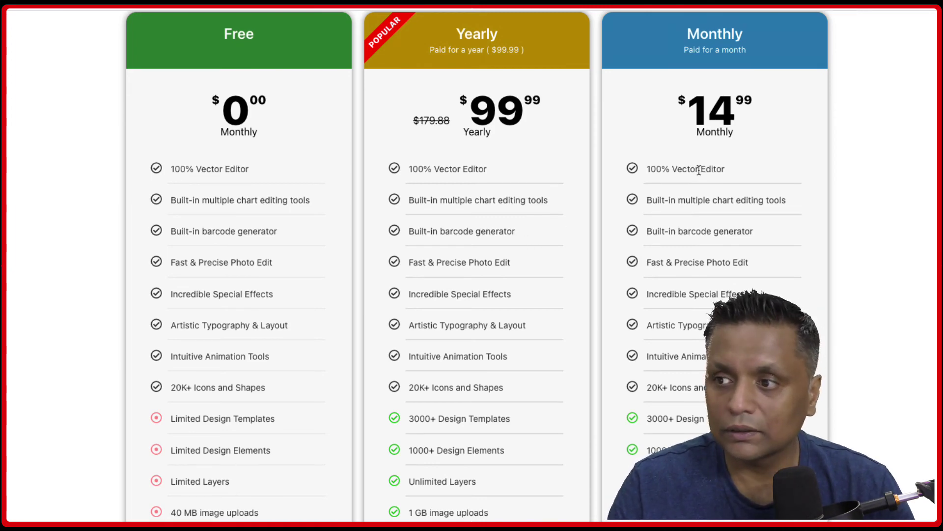
{"action": "scroll", "coordinate": [699, 170], "scroll_direction": "up", "scroll_amount": 2}
{"action": "scroll", "coordinate": [737, 255], "scroll_direction": "down", "scroll_amount": 1}
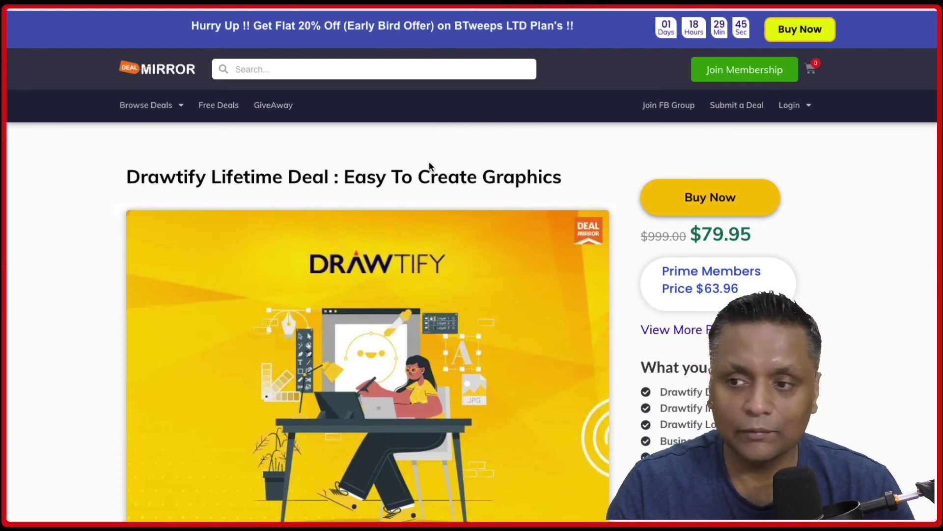
Scroll the DealMirror Drawtify Lifetime Deal page to reveal the $63.96 Prime Members price.
{"action": "scroll", "coordinate": [429, 163], "scroll_direction": "down", "scroll_amount": 2}
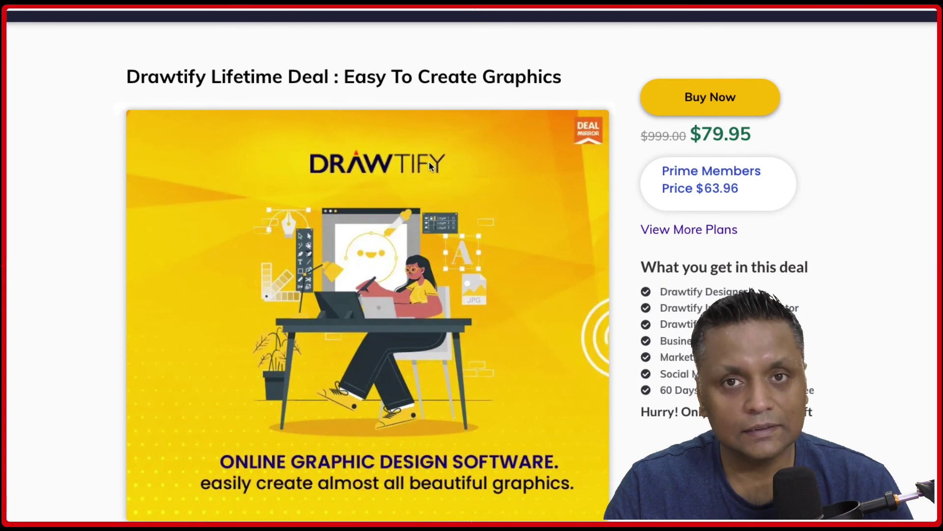